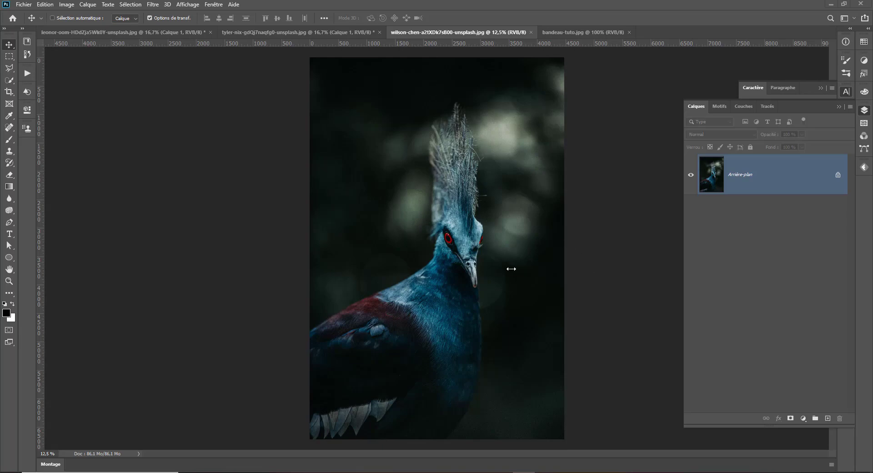
# - Duplicate the background layer as a smart object and open the Camera Raw filter on the copy
pyautogui.hotkey('ctrl', 'j')
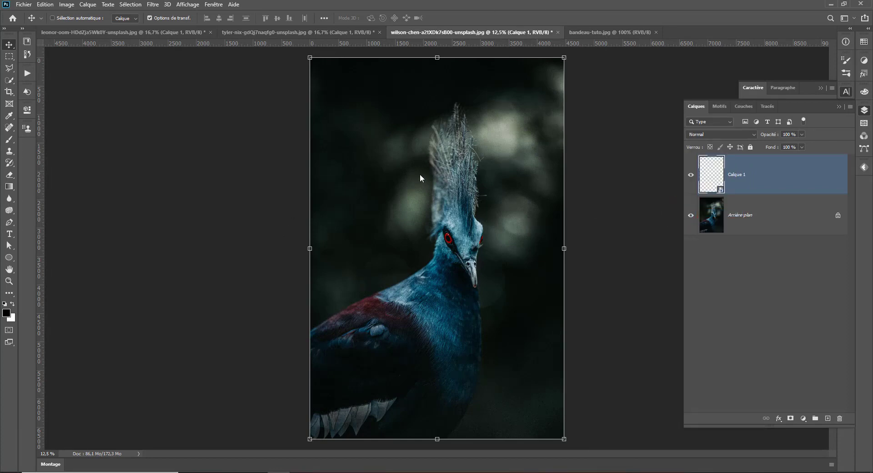
pyautogui.click(153, 5)
pyautogui.click(162, 55)
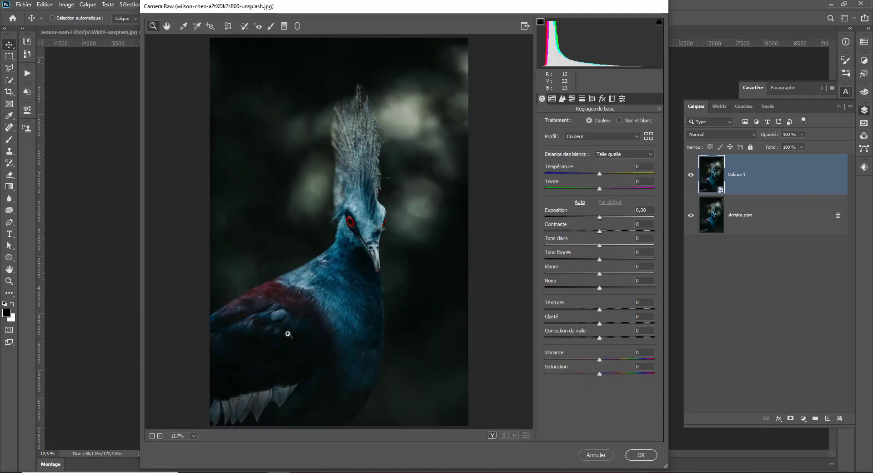
# - Set the HSL saturation of reds, oranges, yellows, greens, aquas, purples and magentas to -100
pyautogui.click(572, 98)
pyautogui.click(584, 123)
pyautogui.moveTo(599, 157); pyautogui.dragTo(523, 158)
pyautogui.moveTo(599, 172); pyautogui.dragTo(506, 175)
pyautogui.moveTo(600, 186); pyautogui.dragTo(521, 188)
pyautogui.moveTo(600, 201); pyautogui.dragTo(524, 200)
pyautogui.moveTo(599, 246); pyautogui.dragTo(523, 245)
pyautogui.moveTo(600, 260); pyautogui.dragTo(527, 261)
pyautogui.moveTo(600, 216); pyautogui.dragTo(527, 216)
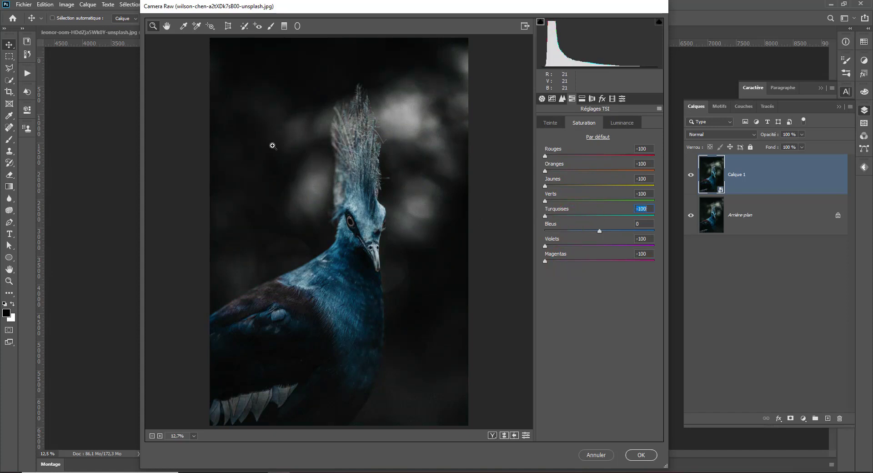
# - Set the HSL saturation of the blues to +76 and shift their hue slightly towards purple
pyautogui.moveTo(600, 231); pyautogui.dragTo(641, 231)
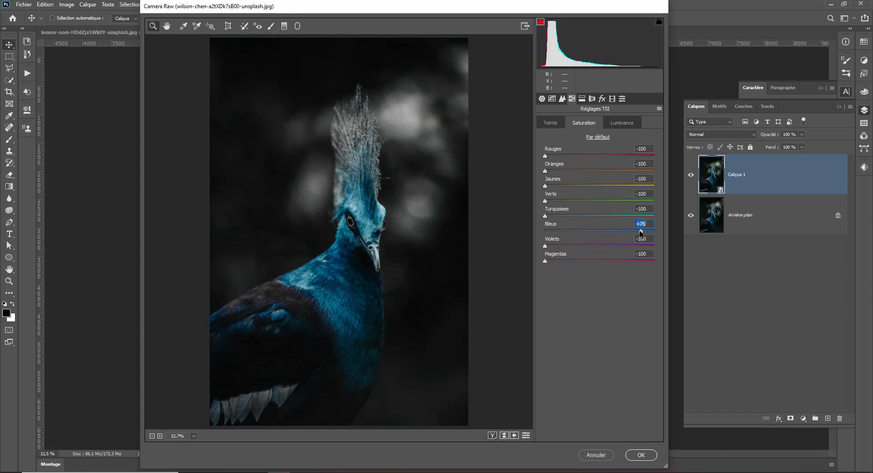
pyautogui.click(551, 123)
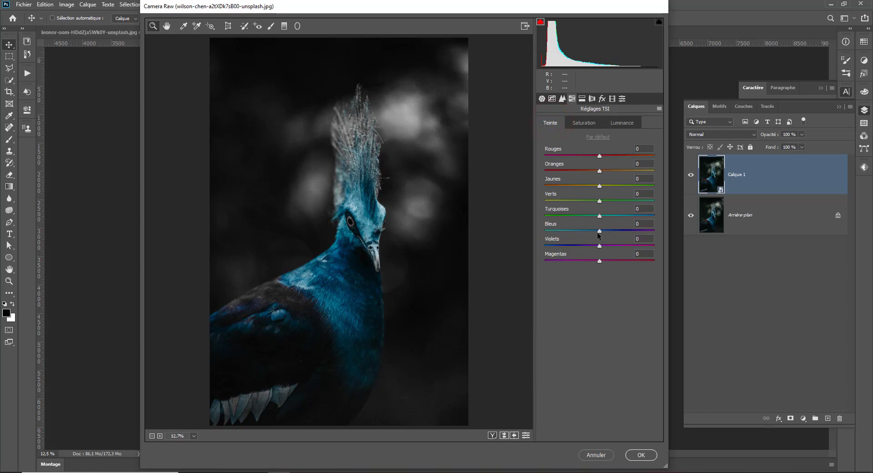
pyautogui.moveTo(616, 235)
pyautogui.mouseDown()
pyautogui.moveTo(594, 232)
pyautogui.moveTo(606, 233)
pyautogui.moveTo(599, 219)
pyautogui.moveTo(609, 232)
pyautogui.mouseUp()
# - Set exposure to +0,20, contrast to +14, vibrance to +20 and saturation to -9, and compare with the original image
pyautogui.click(541, 98)
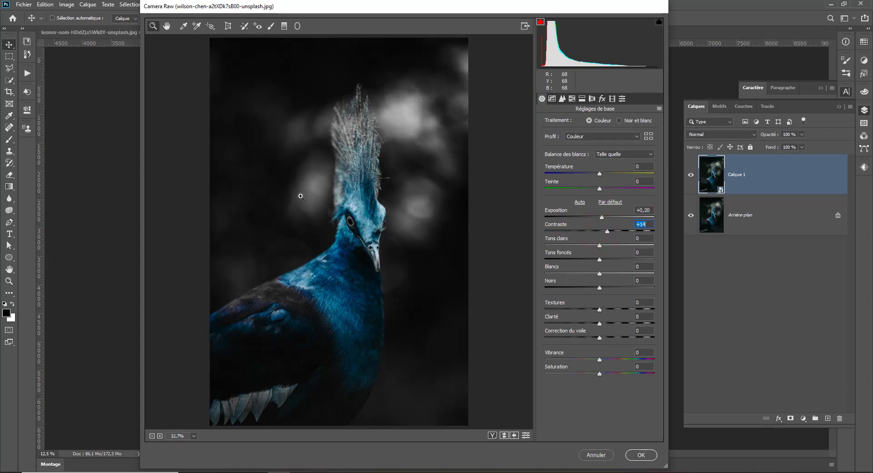
pyautogui.click(601, 359)
pyautogui.moveTo(601, 359); pyautogui.dragTo(611, 359)
pyautogui.click(600, 373)
pyautogui.click(492, 436)
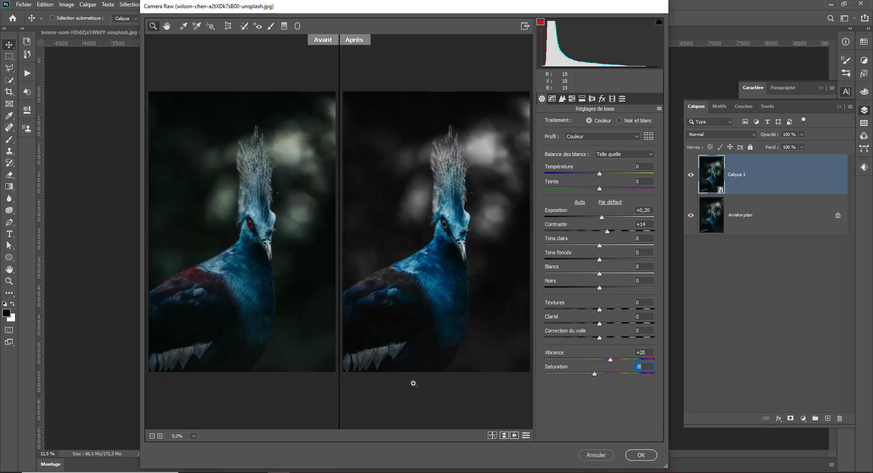
pyautogui.click(493, 435)
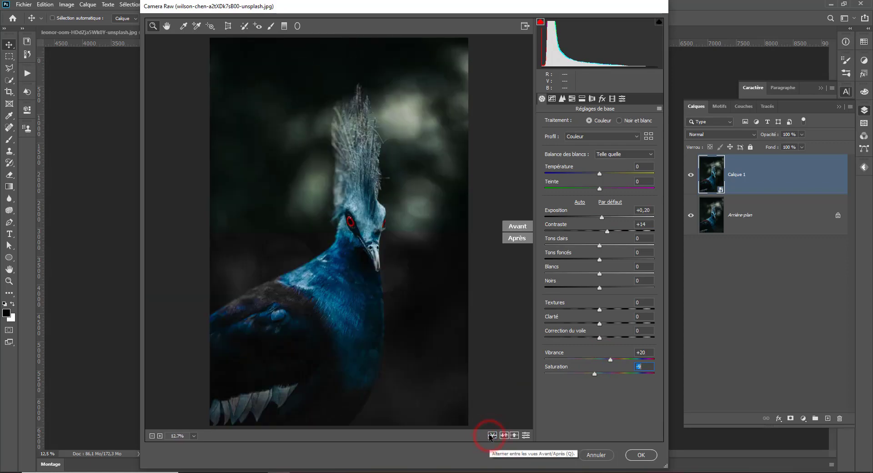
# - Clear the existing adjustment brush corrections and paint a new one over the bird's dark wing and tail feathers
pyautogui.press('k')
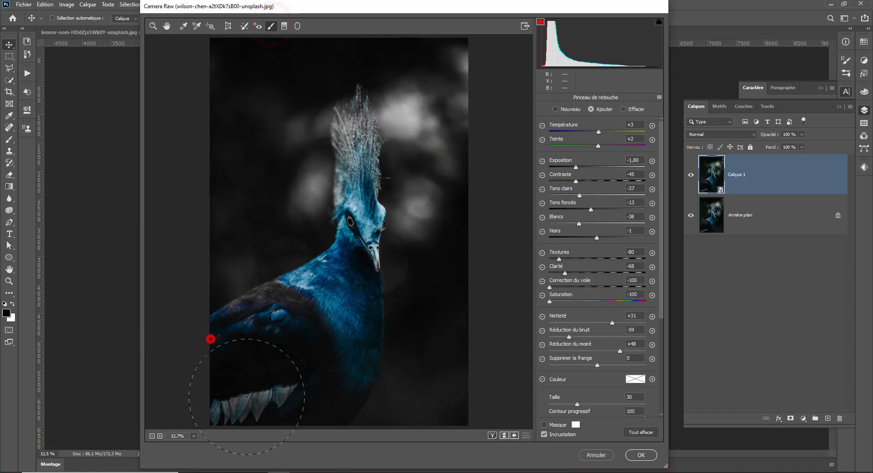
pyautogui.click(632, 432)
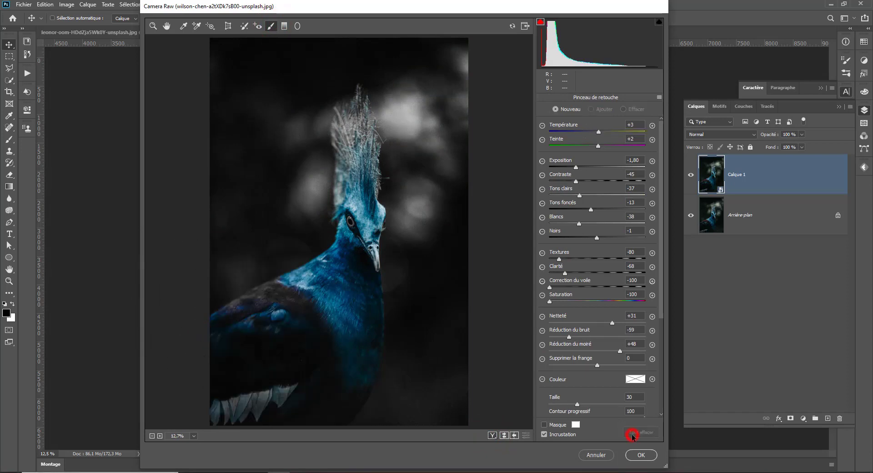
pyautogui.moveTo(257, 336)
pyautogui.mouseDown()
pyautogui.moveTo(267, 383)
pyautogui.moveTo(223, 409)
pyautogui.mouseUp()
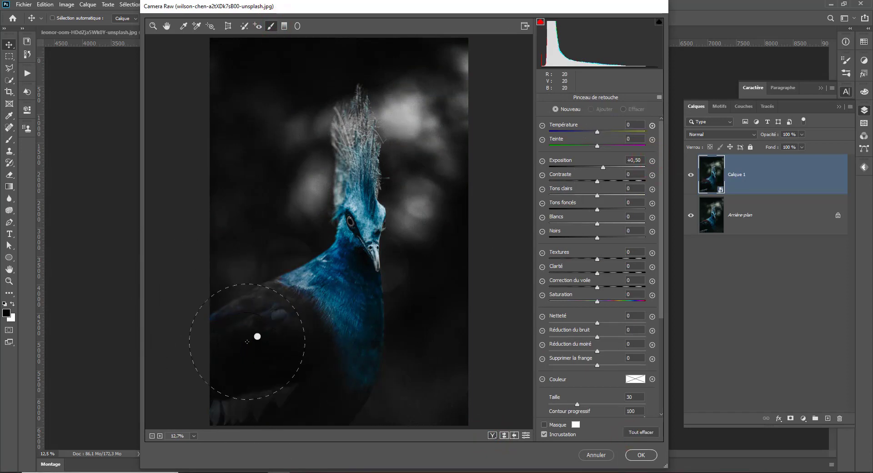
# - Set exposure, contrast, highlights and shadows to 0 for the wing's brush adjustment
pyautogui.doubleClick(634, 160)
pyautogui.write('0')
pyautogui.doubleClick(635, 174)
pyautogui.write('0')
pyautogui.doubleClick(635, 188)
pyautogui.write('0')
pyautogui.doubleClick(636, 202)
pyautogui.write('0')
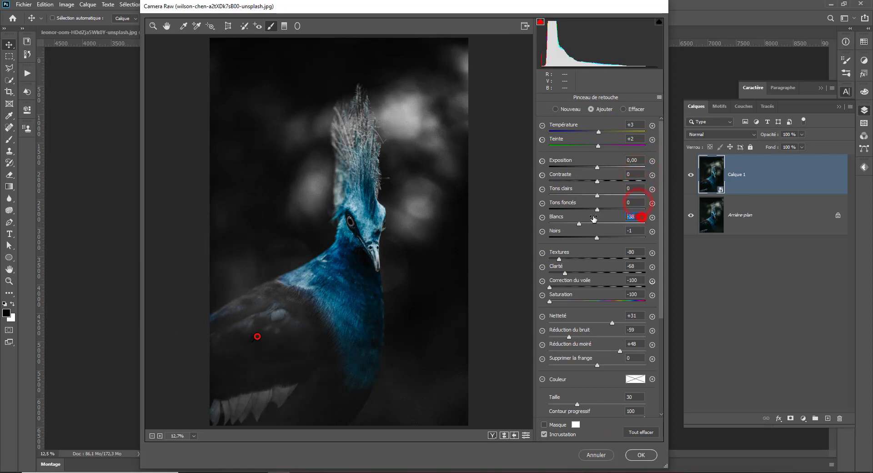
# - Set the wing adjustment's whites, blacks, texture and clarity to 0, dehaze to -44, saturation to -100 and sharpness to +51
pyautogui.doubleClick(635, 252)
pyautogui.write('0')
pyautogui.doubleClick(635, 266)
pyautogui.write('0')
pyautogui.doubleClick(635, 280)
pyautogui.write('0')
pyautogui.doubleClick(635, 294)
pyautogui.write('0')
pyautogui.moveTo(596, 303); pyautogui.dragTo(313, 395)
pyautogui.moveTo(597, 287); pyautogui.dragTo(582, 285)
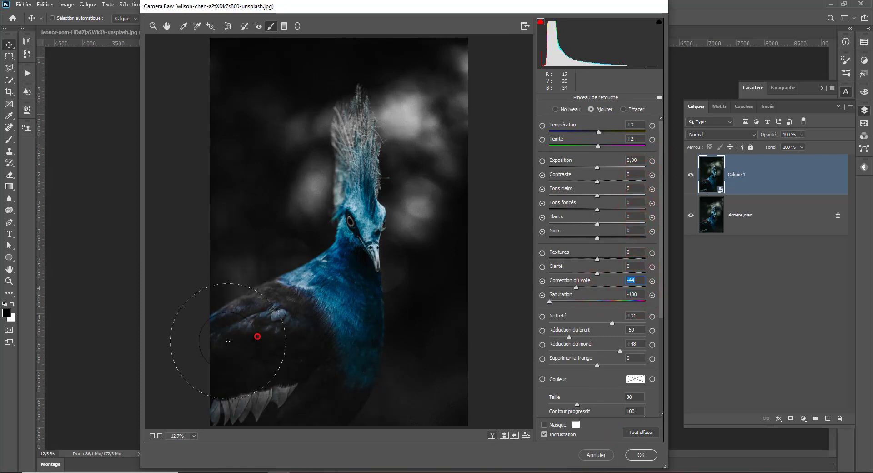
pyautogui.scroll(-4, 582, 378)
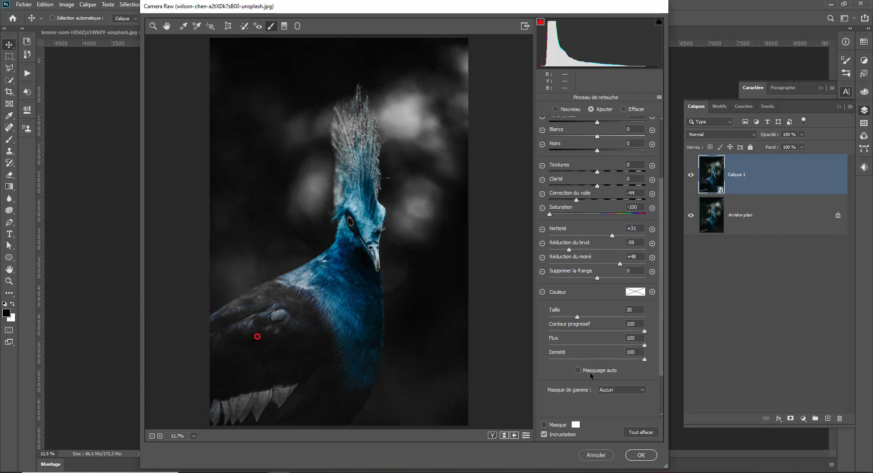
pyautogui.moveTo(612, 236); pyautogui.dragTo(622, 236)
pyautogui.scroll(4, 622, 236)
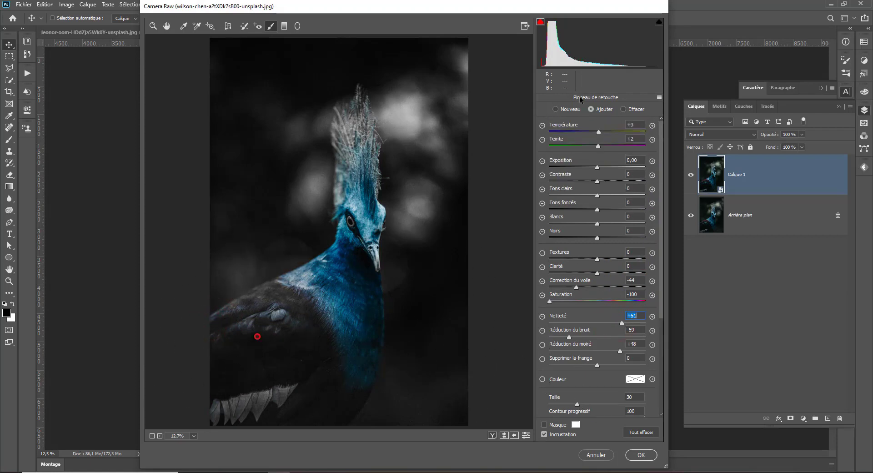
# - Paint a new brush adjustment over the background around the bird with saturation -100 and exposure -0,75
pyautogui.click(555, 109)
pyautogui.moveTo(189, 117); pyautogui.dragTo(451, 86)
pyautogui.click(550, 301)
pyautogui.moveTo(597, 167); pyautogui.dragTo(588, 167)
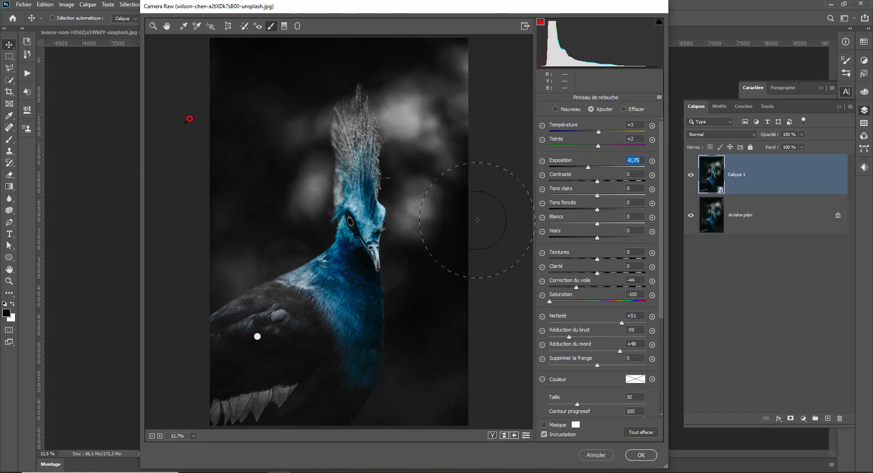
# - Add a new brush adjustment on the bird's neck with saturation and dehaze at 0 and exposure at +0,30
pyautogui.click(556, 110)
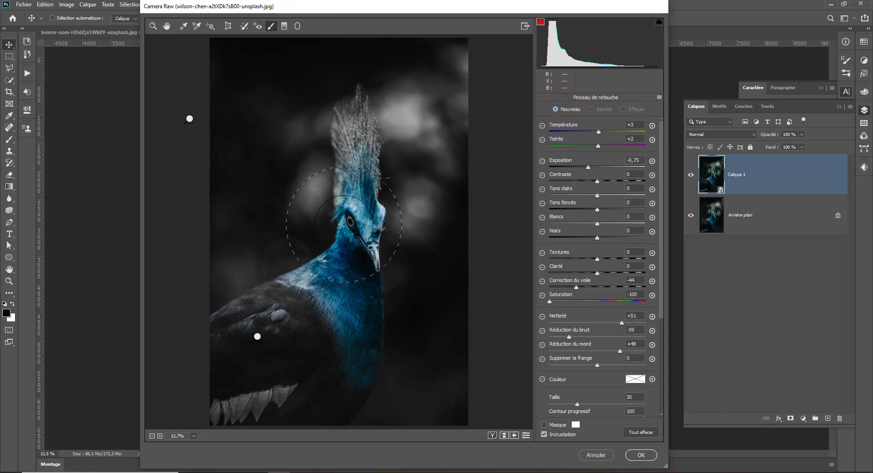
pyautogui.click(322, 265)
pyautogui.moveTo(640, 295)
pyautogui.mouseDown()
pyautogui.moveTo(598, 296)
pyautogui.moveTo(563, 283)
pyautogui.mouseUp()
pyautogui.write('00')
pyautogui.moveTo(643, 318); pyautogui.dragTo(601, 168)
pyautogui.moveTo(322, 265); pyautogui.dragTo(320, 268)
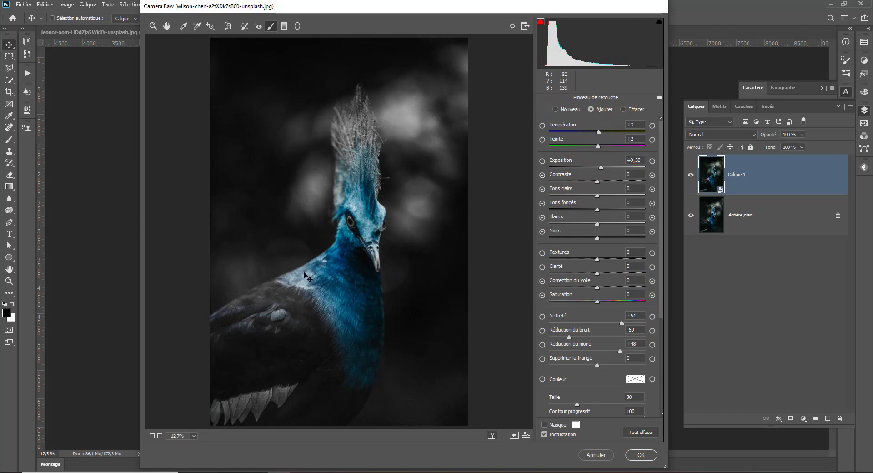
# - Show before and after side by side and add a vignette with amount -29, midpoint 55, roundness -24 and feather 60
pyautogui.click(492, 436)
pyautogui.click(544, 435)
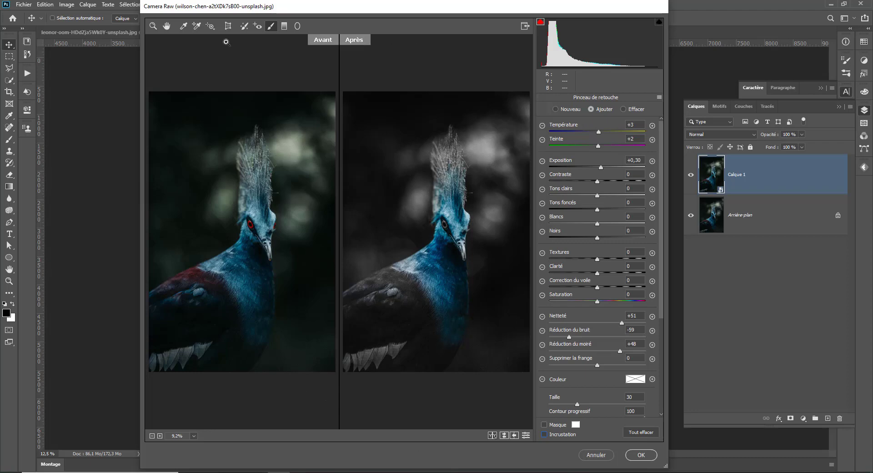
pyautogui.click(153, 26)
pyautogui.click(592, 99)
pyautogui.click(602, 99)
pyautogui.moveTo(599, 216)
pyautogui.mouseDown()
pyautogui.moveTo(608, 216)
pyautogui.moveTo(589, 217)
pyautogui.mouseUp()
pyautogui.moveTo(600, 262); pyautogui.dragTo(611, 262)
pyautogui.moveTo(589, 217); pyautogui.dragTo(587, 247)
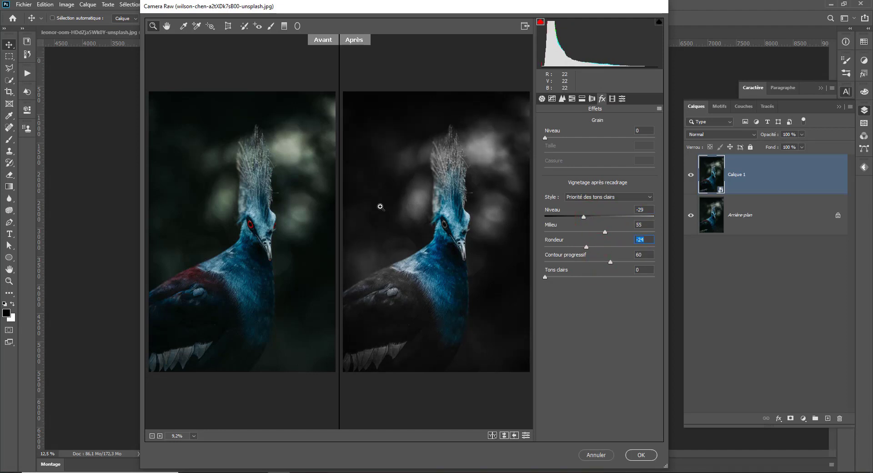
# - Brighten the area around the bird's head with a radial filter and apply the Camera Raw settings
pyautogui.click(297, 26)
pyautogui.moveTo(443, 240); pyautogui.dragTo(470, 197)
pyautogui.moveTo(597, 167); pyautogui.dragTo(613, 181)
pyautogui.click(544, 434)
pyautogui.click(641, 455)
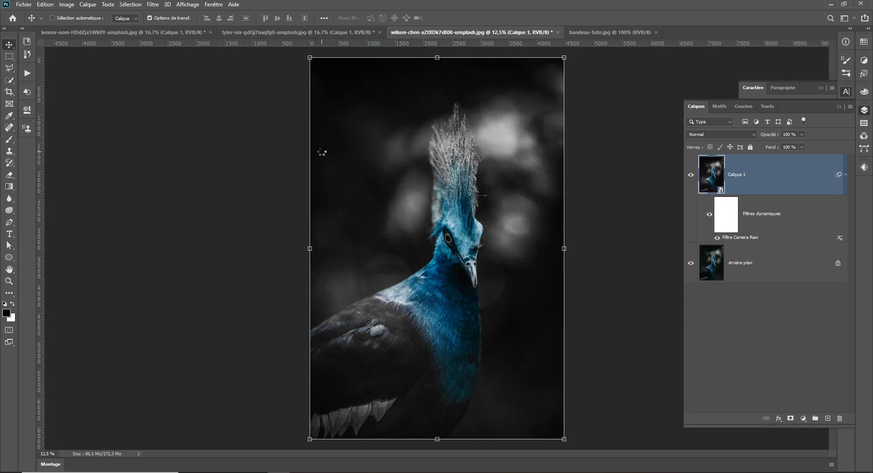
# - Save the document as a Photoshop file named Oiseau in the Image folder
pyautogui.hotkey('ctrl', 's')
pyautogui.click(497, 327)
pyautogui.write('Oiseau')
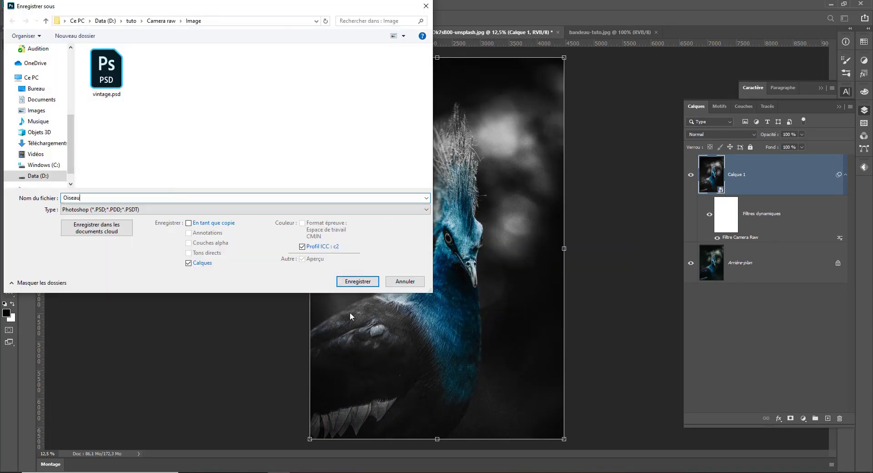
pyautogui.click(357, 282)
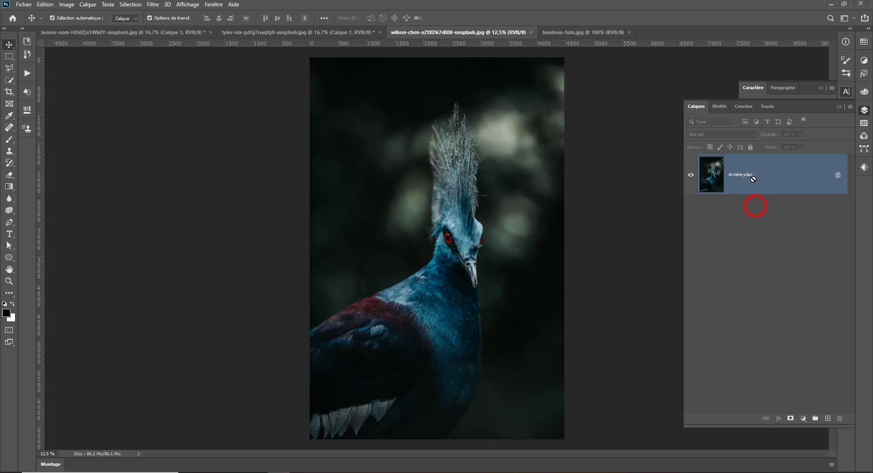
# - Duplicate the background layer, convert the copy to a smart object and open the Camera Raw filter on it
pyautogui.hotkey('ctrl', 'j')
pyautogui.rightClick(746, 177)
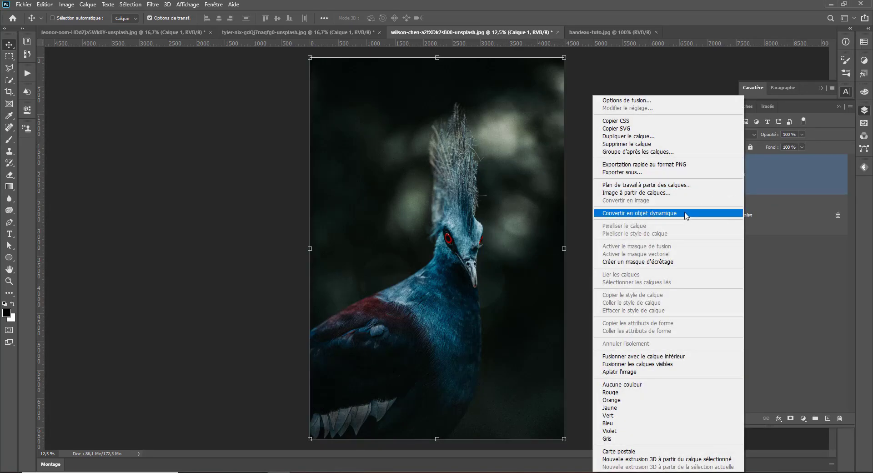
pyautogui.click(653, 215)
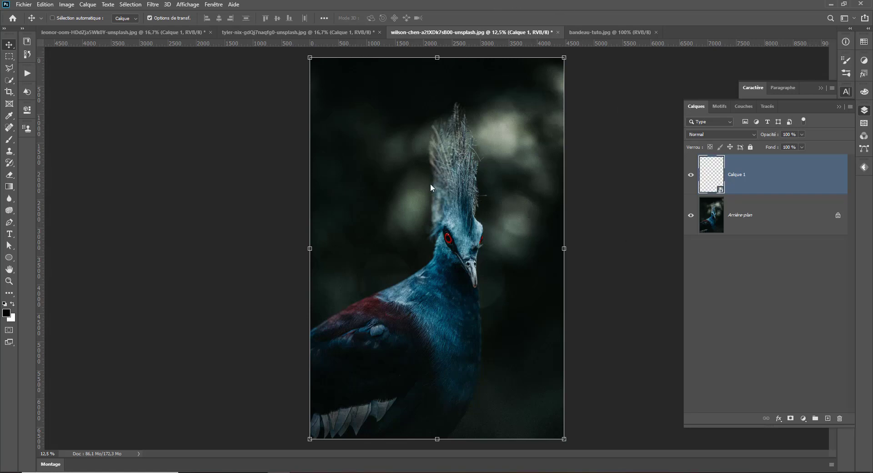
pyautogui.click(156, 4)
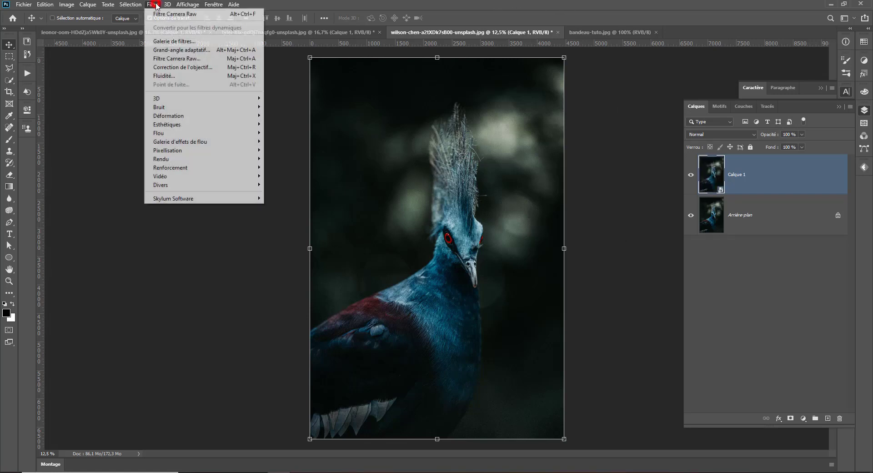
pyautogui.click(162, 58)
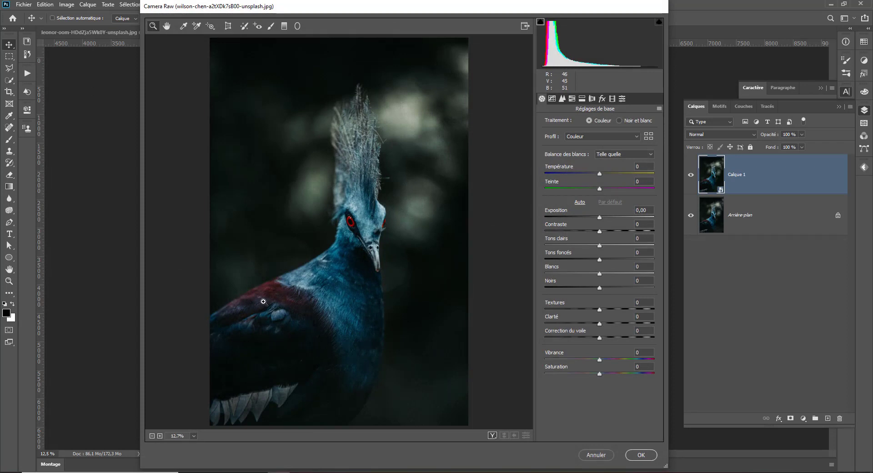
# - Desaturate every HSL color range except the blues to -100
pyautogui.click(573, 98)
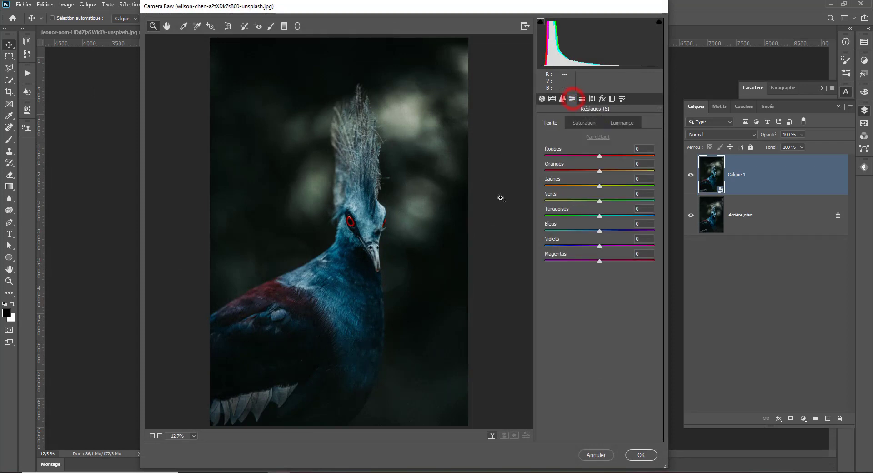
pyautogui.click(585, 119)
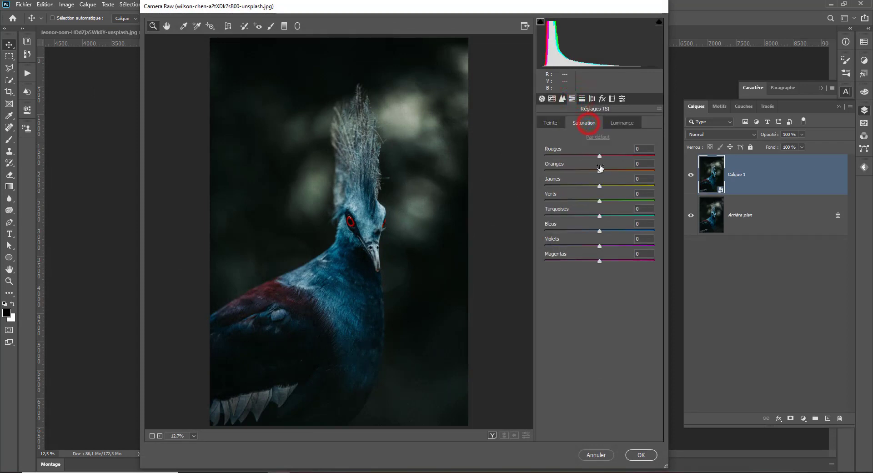
pyautogui.moveTo(599, 156); pyautogui.dragTo(453, 156)
pyautogui.moveTo(595, 174); pyautogui.dragTo(511, 186)
pyautogui.moveTo(567, 200); pyautogui.dragTo(506, 201)
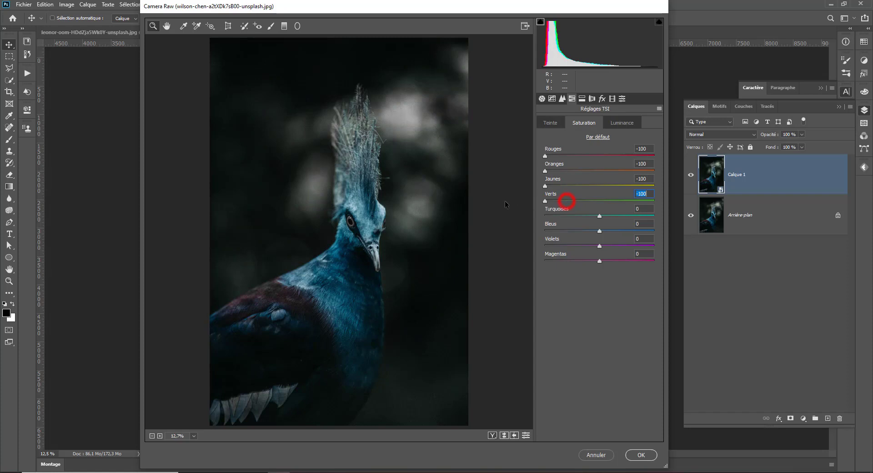
pyautogui.moveTo(576, 246); pyautogui.dragTo(450, 257)
pyautogui.moveTo(570, 216); pyautogui.dragTo(479, 219)
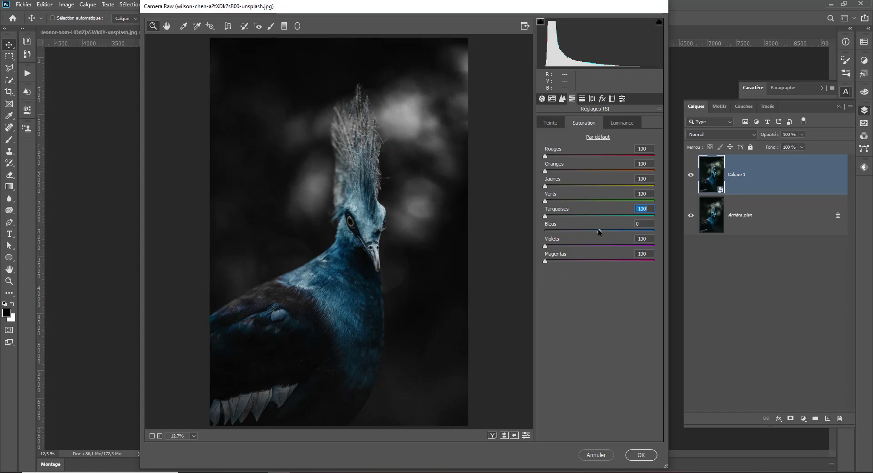
# - Set the saturation of the blues to +70 and shift their hue slightly towards purple
pyautogui.moveTo(599, 231); pyautogui.dragTo(637, 233)
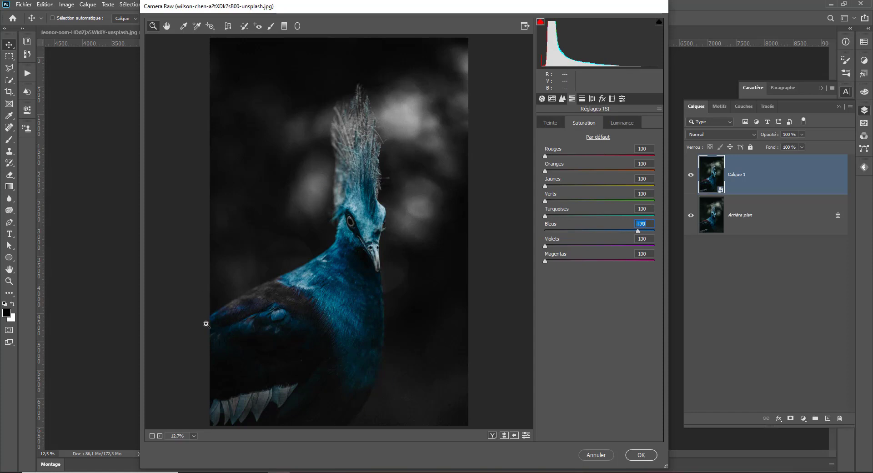
pyautogui.click(552, 123)
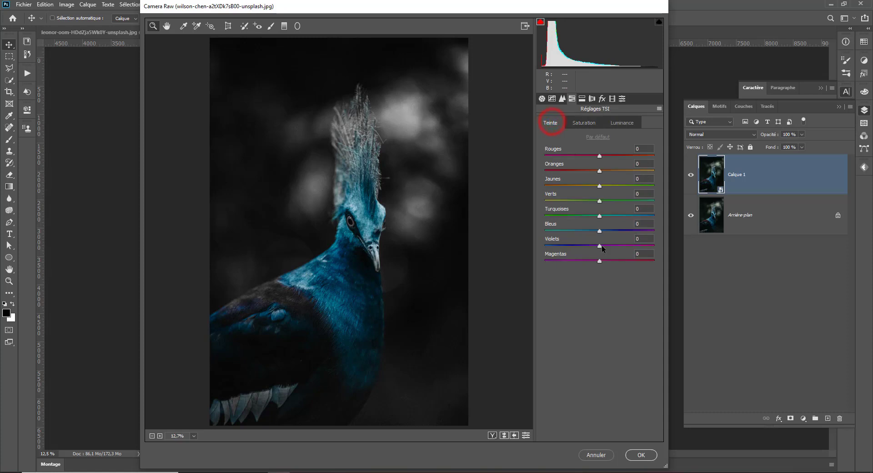
pyautogui.moveTo(599, 232); pyautogui.dragTo(606, 228)
# - Set the overall exposure to +0,20 in the basic adjustments
pyautogui.click(541, 99)
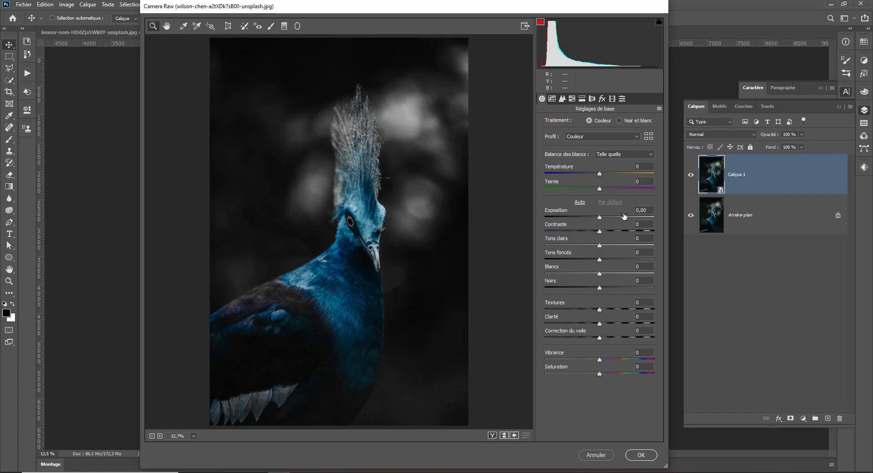
pyautogui.moveTo(600, 219); pyautogui.dragTo(603, 219)
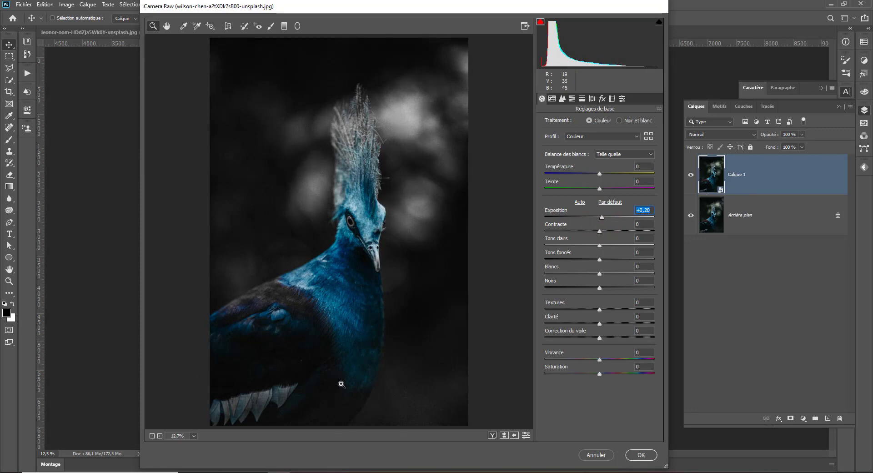
# - Set the contrast to +14, vibrance to +20 and saturation to -9, and compare the before and after views
pyautogui.moveTo(601, 232); pyautogui.dragTo(605, 231)
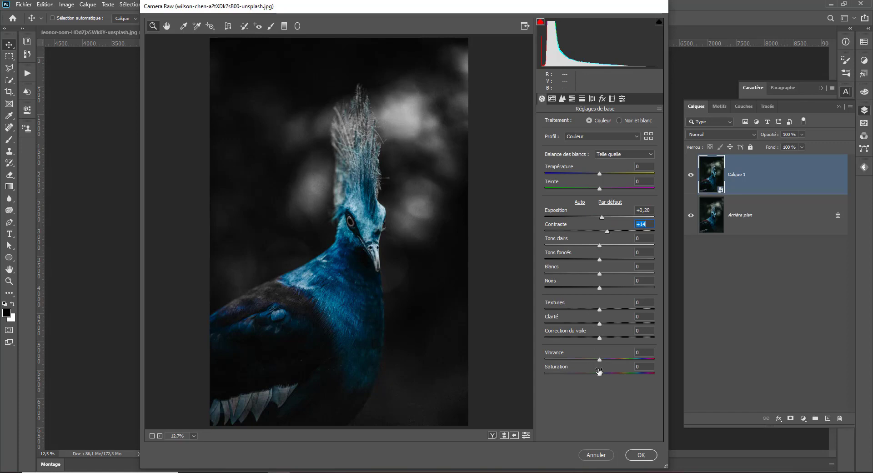
pyautogui.moveTo(601, 361)
pyautogui.mouseDown()
pyautogui.moveTo(612, 360)
pyautogui.moveTo(595, 373)
pyautogui.mouseUp()
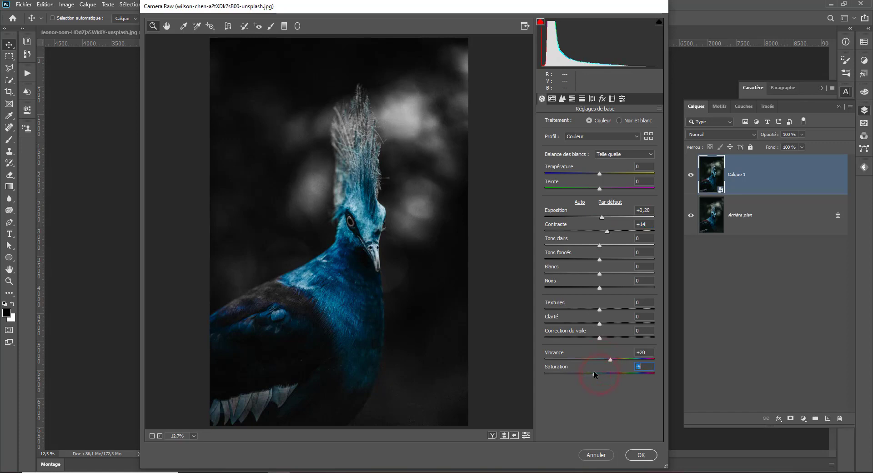
pyautogui.click(492, 436)
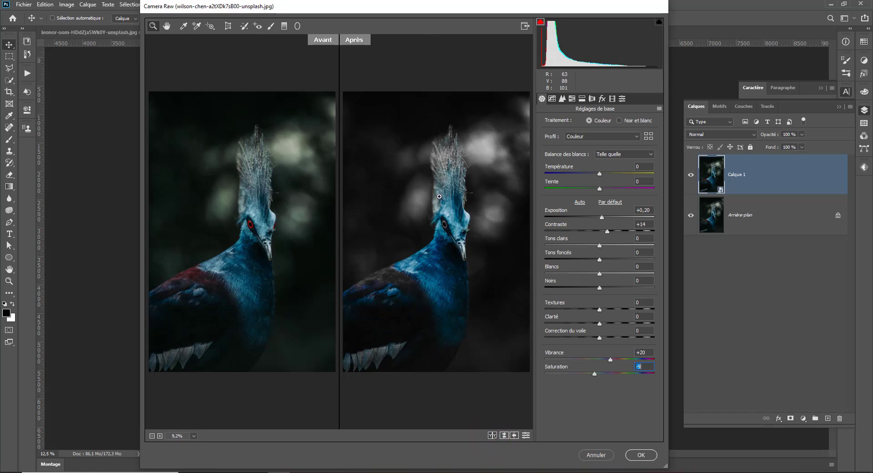
pyautogui.click(490, 435)
pyautogui.click(490, 436)
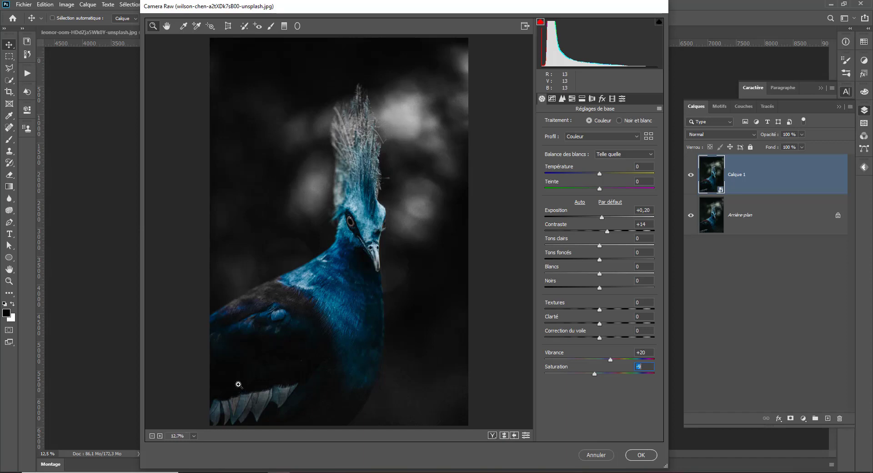
# - Paint over the dark wing and tail feathers with the adjustment brush, clearing the first strokes and repainting them
pyautogui.click(271, 26)
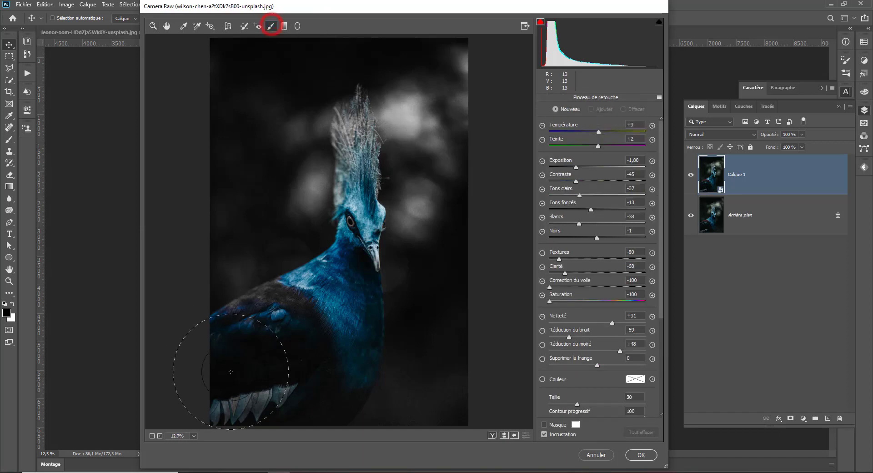
pyautogui.moveTo(211, 340)
pyautogui.mouseDown()
pyautogui.moveTo(275, 376)
pyautogui.moveTo(241, 321)
pyautogui.moveTo(206, 304)
pyautogui.mouseUp()
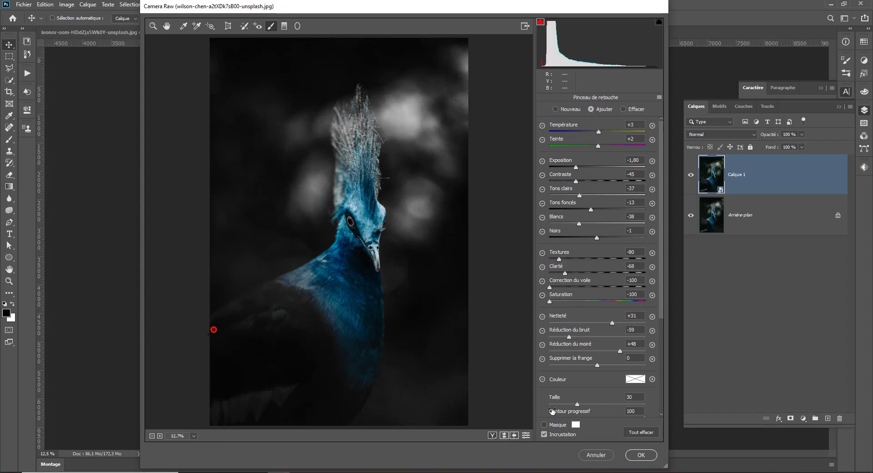
pyautogui.click(634, 432)
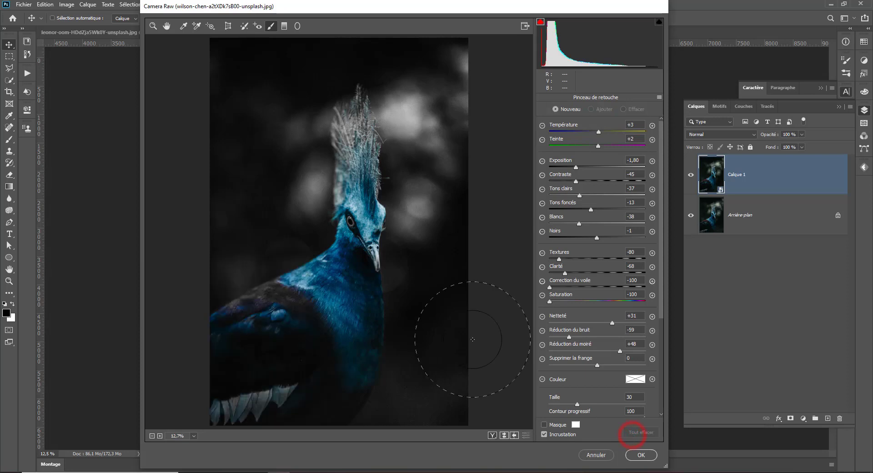
pyautogui.click(251, 342)
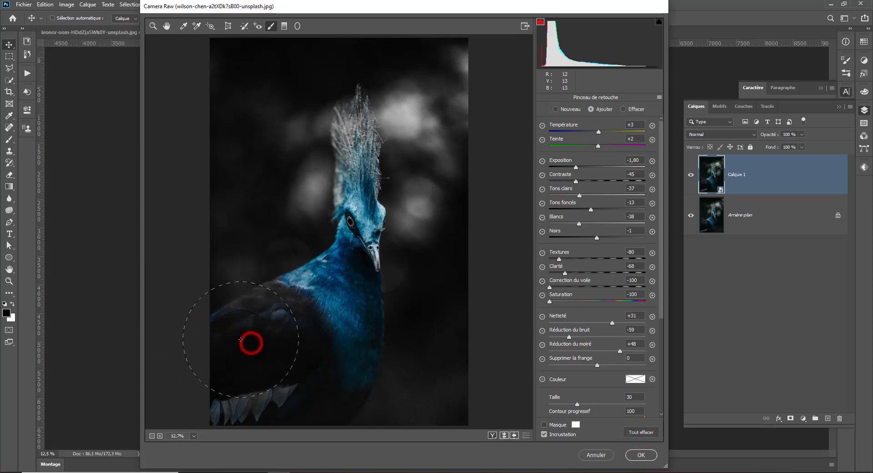
pyautogui.moveTo(224, 339)
pyautogui.mouseDown()
pyautogui.moveTo(273, 383)
pyautogui.moveTo(236, 404)
pyautogui.mouseUp()
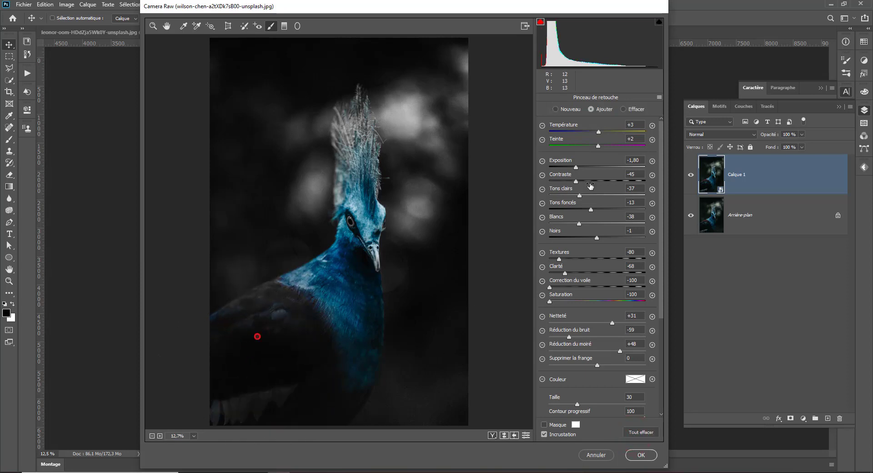
# - Reset the wing adjustment's exposure, contrast, highlights, shadows, whites and blacks to 0
pyautogui.click(652, 161)
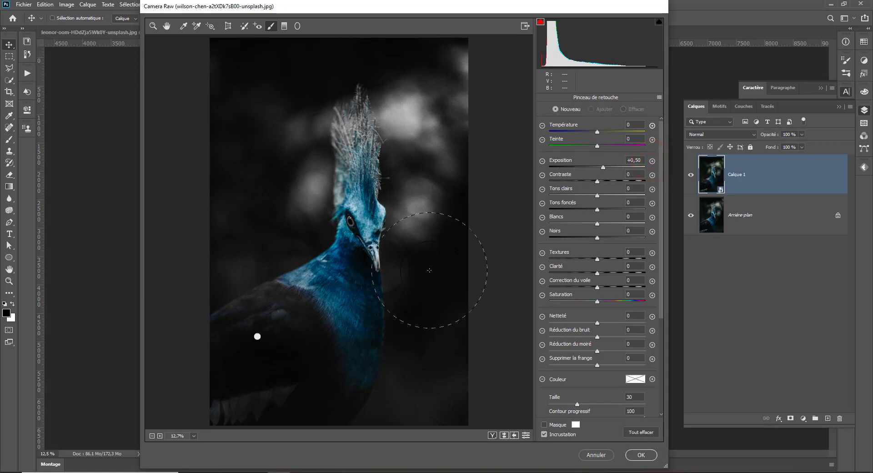
pyautogui.click(258, 336)
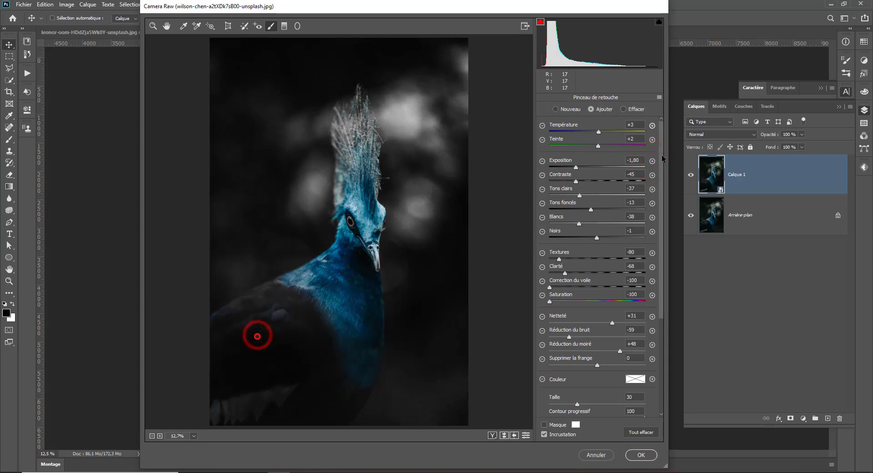
pyautogui.click(641, 160)
pyautogui.write('0')
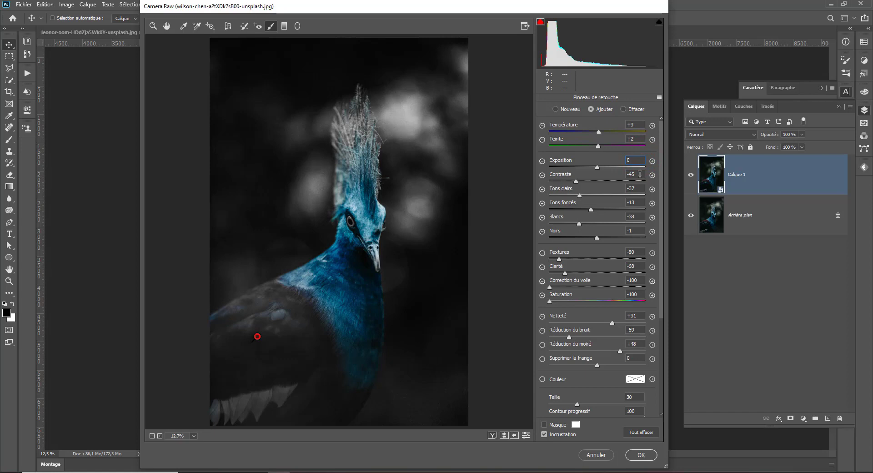
pyautogui.click(639, 175)
pyautogui.write('00')
pyautogui.click(634, 203)
pyautogui.write('0')
pyautogui.click(639, 217)
pyautogui.write('0')
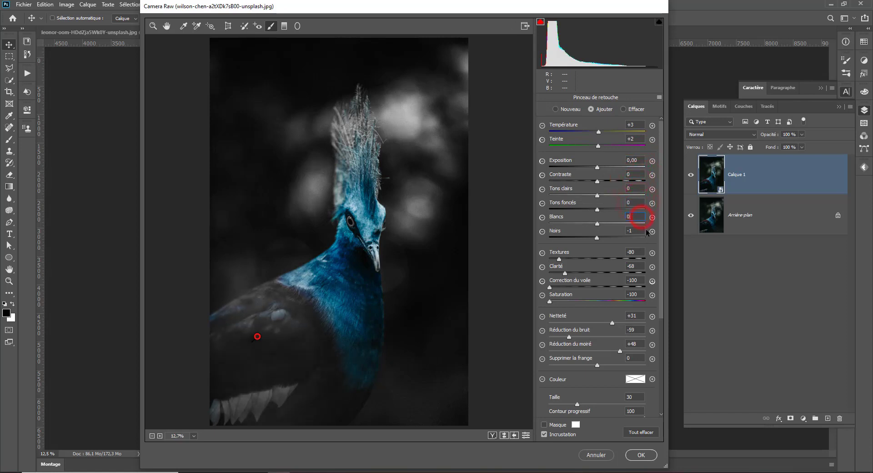
pyautogui.write('0')
# - Reset the wing adjustment's texture, clarity, dehaze and saturation to 0
pyautogui.click(639, 253)
pyautogui.write('0')
pyautogui.click(640, 268)
pyautogui.write('0')
pyautogui.click(639, 280)
pyautogui.write('0')
pyautogui.click(639, 294)
pyautogui.write('0')
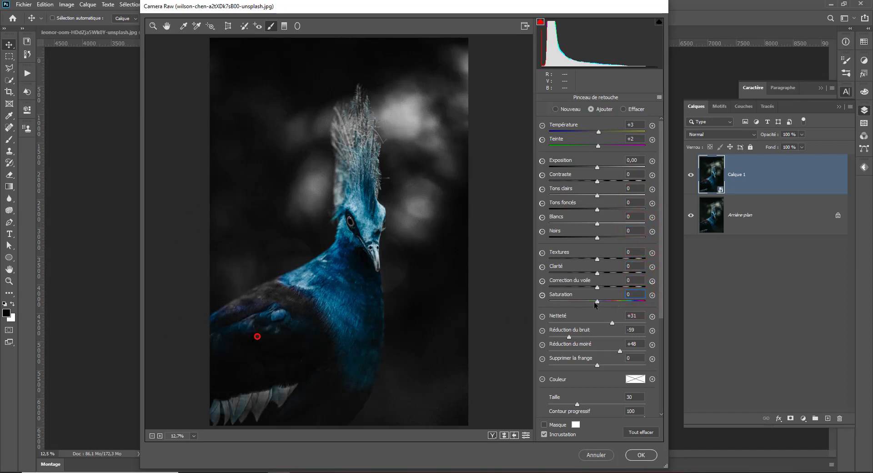
# - Set the wing adjustment's saturation to -100 and dehaze to -44, and extend the painted area along the wing's outer edge
pyautogui.moveTo(596, 301); pyautogui.dragTo(521, 301)
pyautogui.click(257, 336)
pyautogui.moveTo(598, 286); pyautogui.dragTo(577, 285)
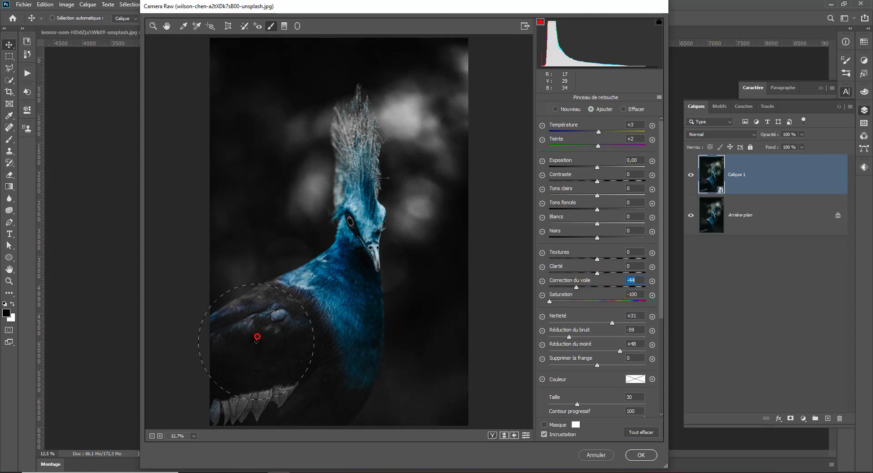
pyautogui.moveTo(219, 319)
pyautogui.mouseDown()
pyautogui.moveTo(201, 311)
pyautogui.moveTo(208, 327)
pyautogui.moveTo(207, 316)
pyautogui.moveTo(226, 316)
pyautogui.moveTo(205, 321)
pyautogui.moveTo(234, 321)
pyautogui.moveTo(266, 343)
pyautogui.moveTo(205, 331)
pyautogui.mouseUp()
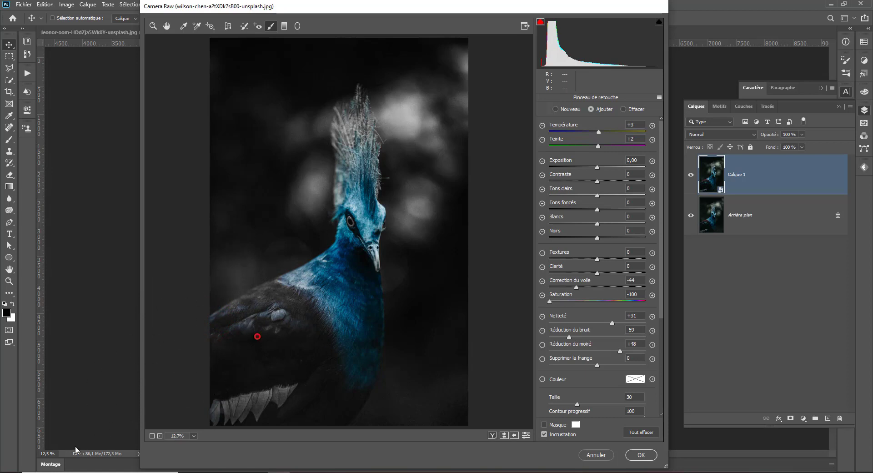
# - Set the sharpness of the wing's brush adjustment to +51
pyautogui.scroll(-1, 581, 366)
pyautogui.scroll(-3, 582, 374)
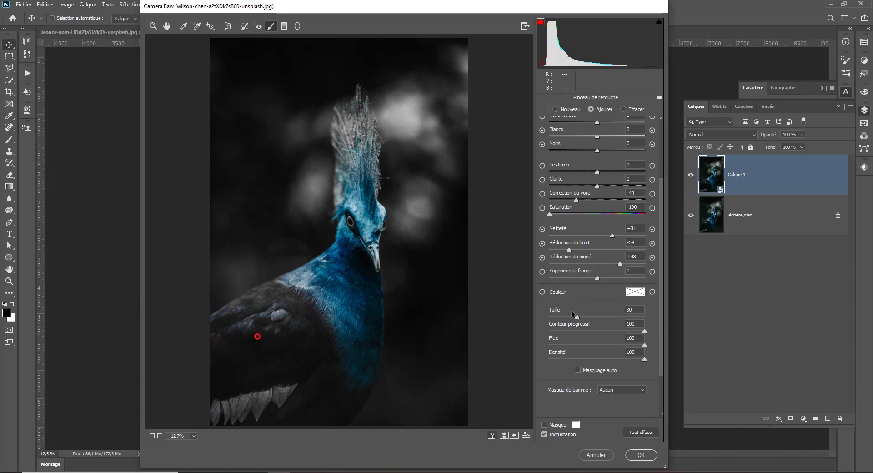
pyautogui.moveTo(614, 236); pyautogui.dragTo(623, 234)
pyautogui.scroll(4, 602, 258)
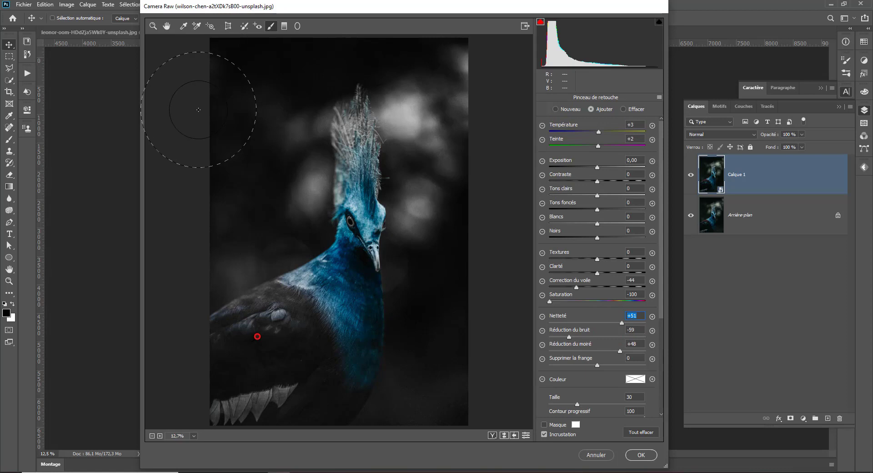
# - Add a new brush adjustment with exposure -0,75 and paint it along the outer edges of the background
pyautogui.click(556, 109)
pyautogui.click(188, 119)
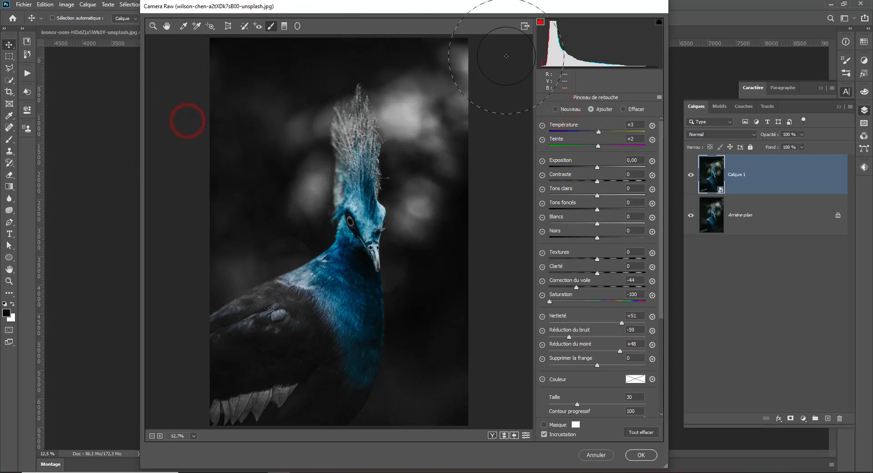
pyautogui.moveTo(597, 168); pyautogui.dragTo(589, 166)
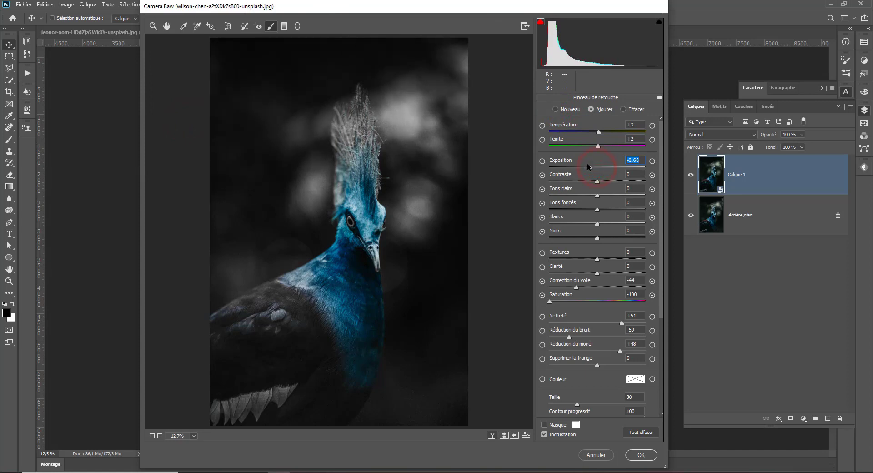
pyautogui.moveTo(464, 237)
pyautogui.mouseDown()
pyautogui.moveTo(460, 353)
pyautogui.moveTo(448, 391)
pyautogui.mouseUp()
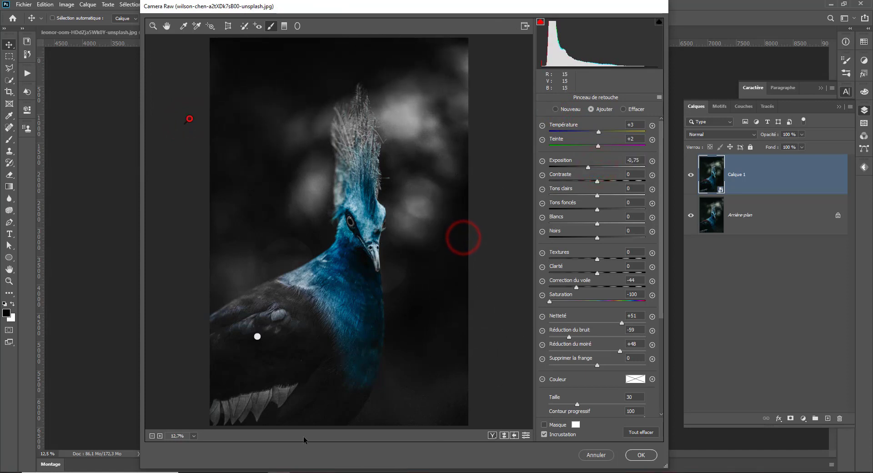
pyautogui.press('alt')
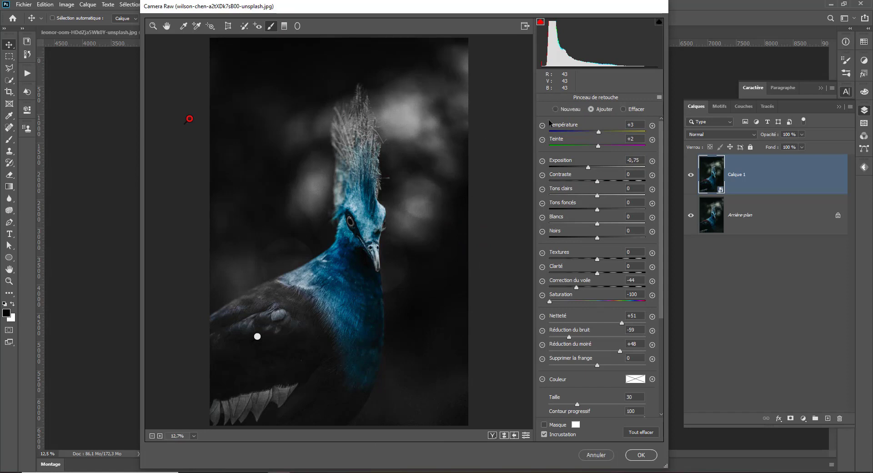
# - Add a new brush adjustment on the blue neck plumage with dehaze and saturation at 0 and exposure at +0,30
pyautogui.click(555, 109)
pyautogui.click(322, 265)
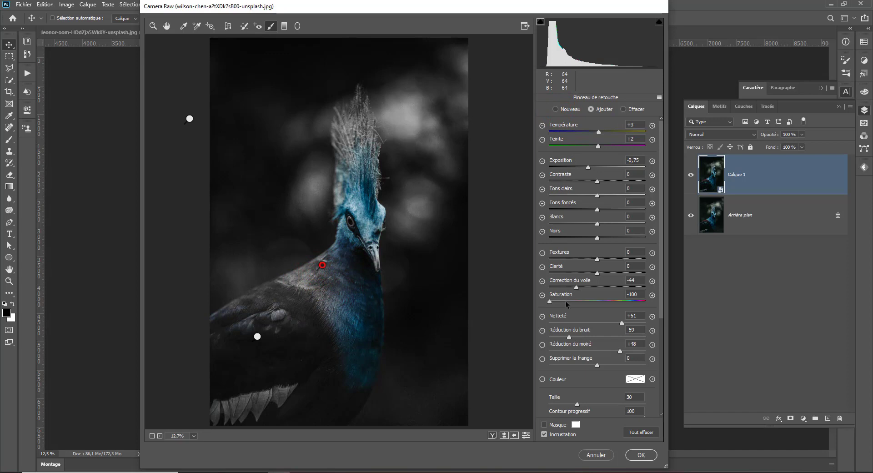
pyautogui.write('0')
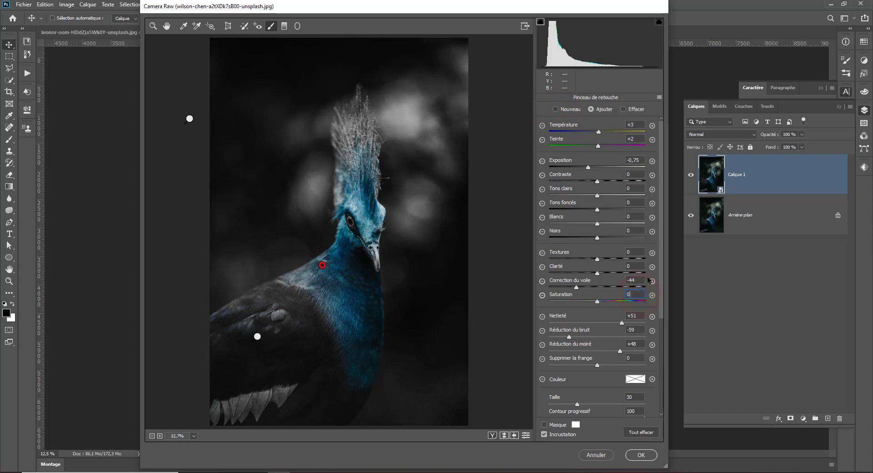
pyautogui.write('0')
pyautogui.click(644, 317)
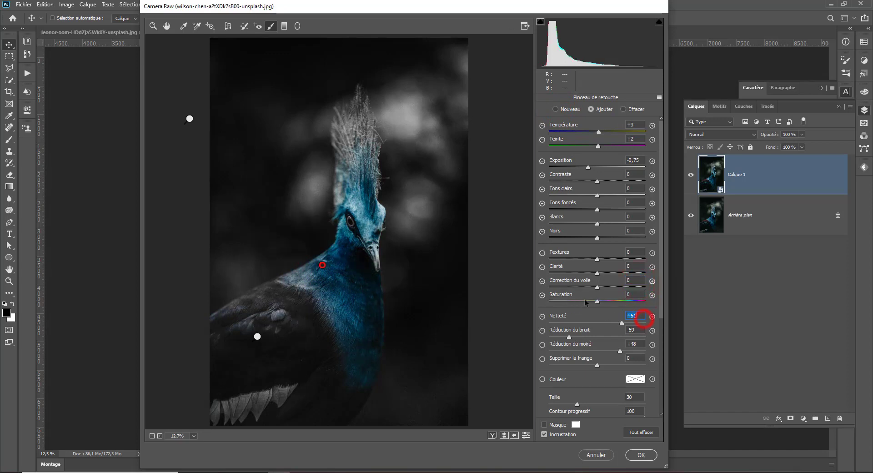
pyautogui.moveTo(588, 168); pyautogui.dragTo(600, 168)
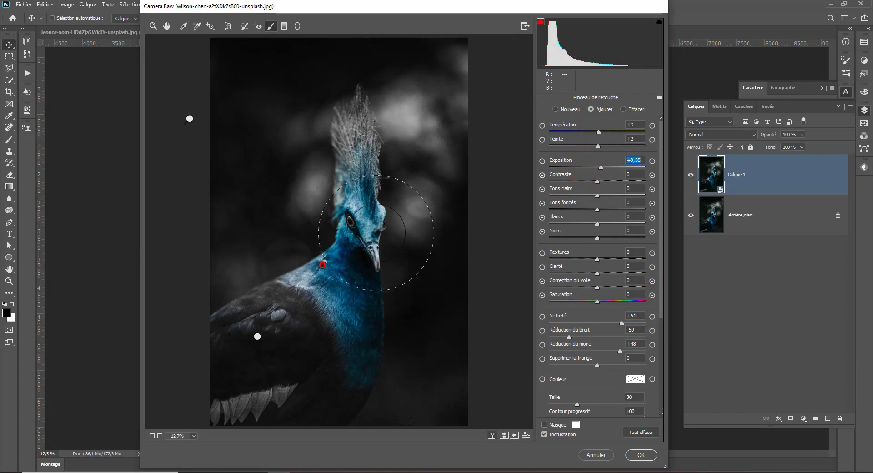
pyautogui.moveTo(323, 265)
pyautogui.mouseDown()
pyautogui.moveTo(317, 255)
pyautogui.moveTo(320, 270)
pyautogui.moveTo(307, 267)
pyautogui.mouseUp()
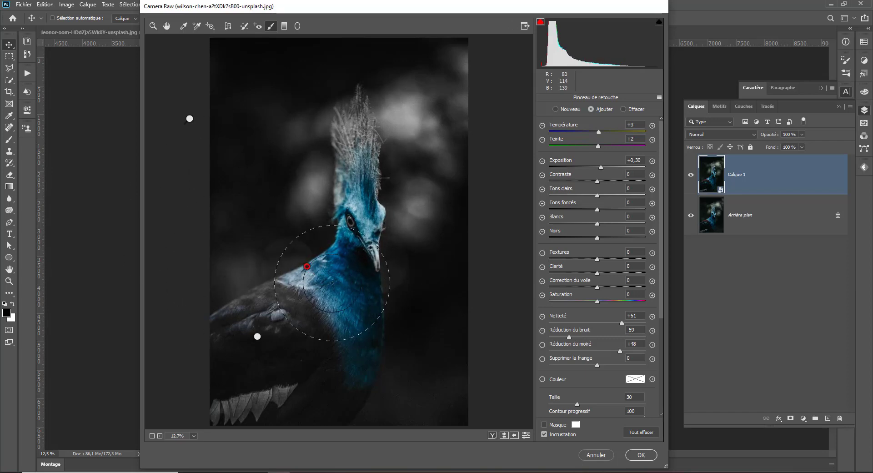
# - Compare the before and after views with the adjustment pins hidden, and leave the adjustment brush
pyautogui.click(492, 435)
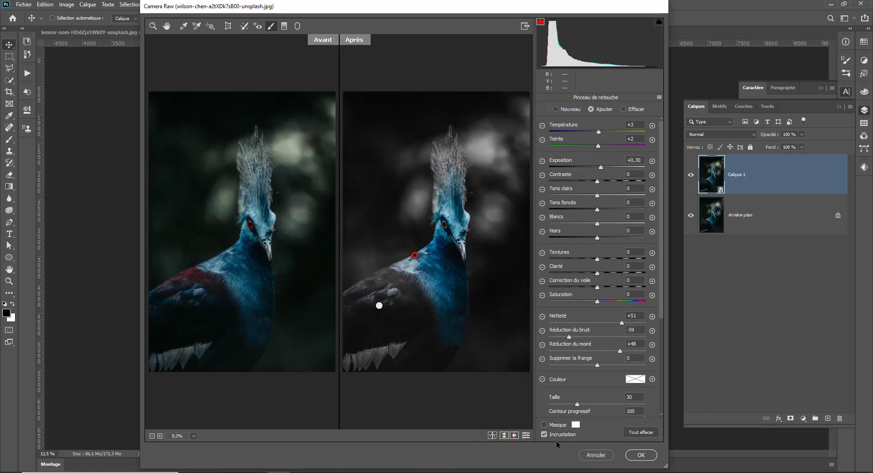
pyautogui.click(544, 434)
pyautogui.click(154, 26)
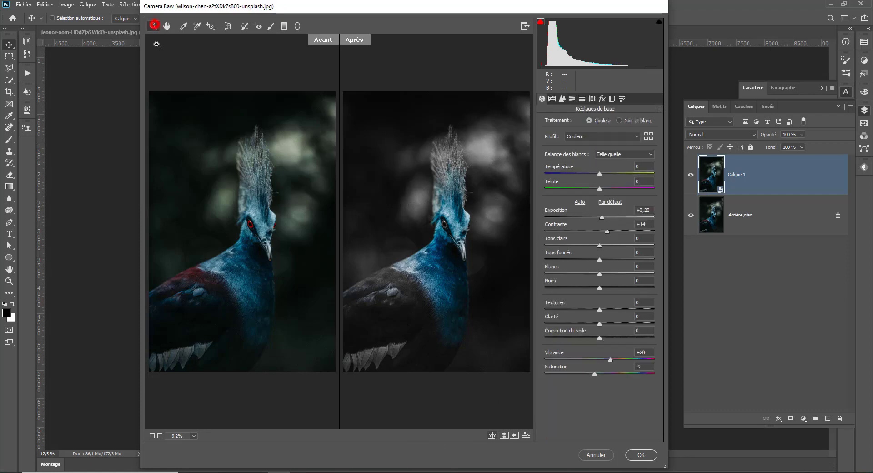
# - Add a post-crop vignette with amount -29, midpoint 55 and feather 60, and lower its roundness
pyautogui.click(583, 98)
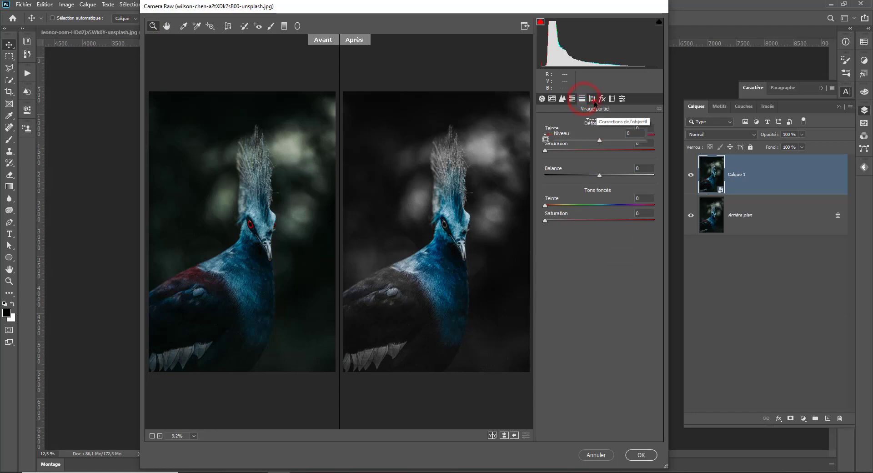
pyautogui.click(593, 99)
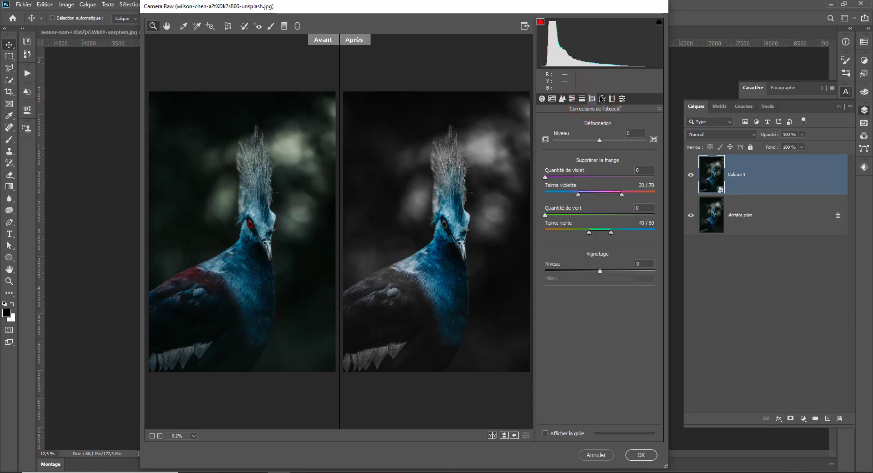
pyautogui.click(602, 99)
pyautogui.moveTo(600, 217)
pyautogui.mouseDown()
pyautogui.moveTo(608, 237)
pyautogui.moveTo(599, 215)
pyautogui.moveTo(583, 214)
pyautogui.moveTo(589, 216)
pyautogui.mouseUp()
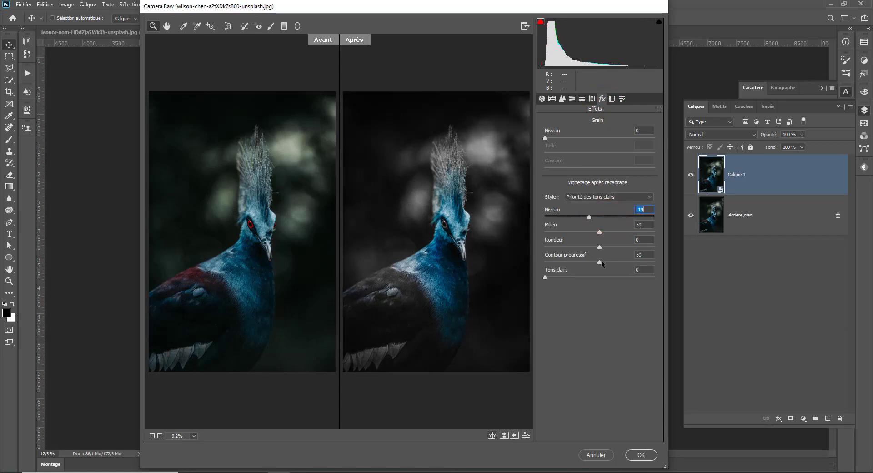
pyautogui.moveTo(601, 262); pyautogui.dragTo(613, 261)
pyautogui.moveTo(589, 216); pyautogui.dragTo(614, 230)
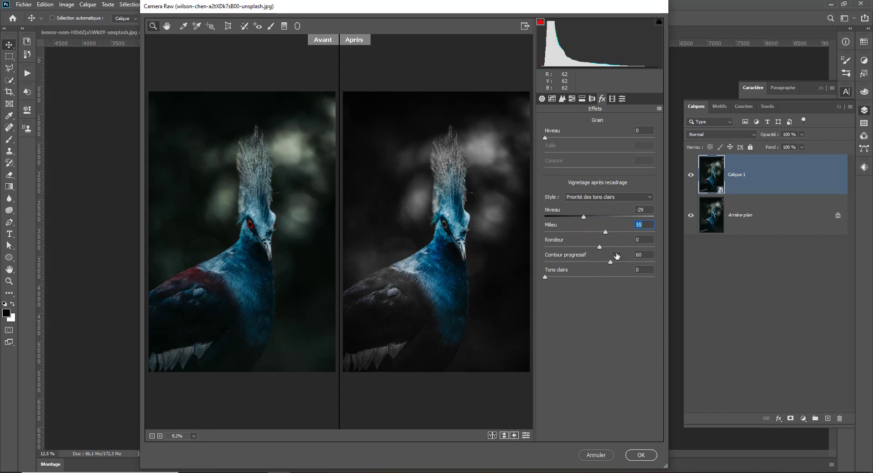
pyautogui.moveTo(600, 246)
pyautogui.mouseDown()
pyautogui.moveTo(577, 250)
pyautogui.moveTo(585, 249)
pyautogui.mouseUp()
# - Add a radial filter around the bird's head and neck with exposure +0,55 and contrast +33, and apply the Camera Raw edits with the overlay hidden
pyautogui.click(297, 26)
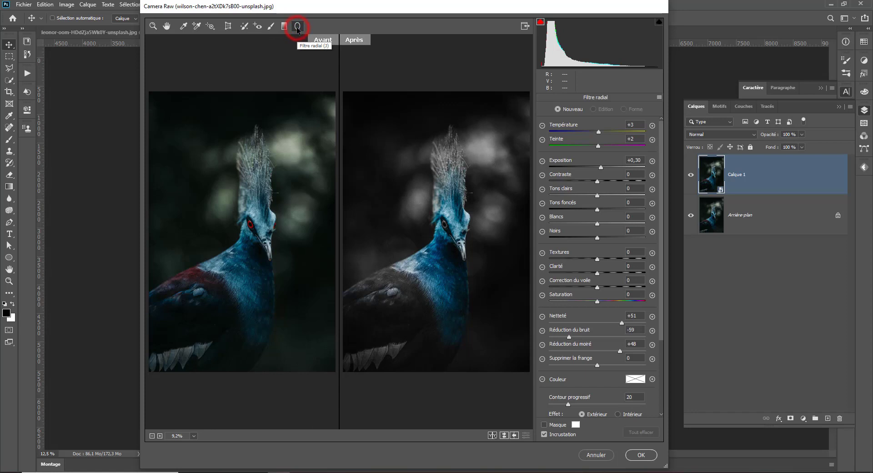
pyautogui.moveTo(471, 199); pyautogui.dragTo(512, 275)
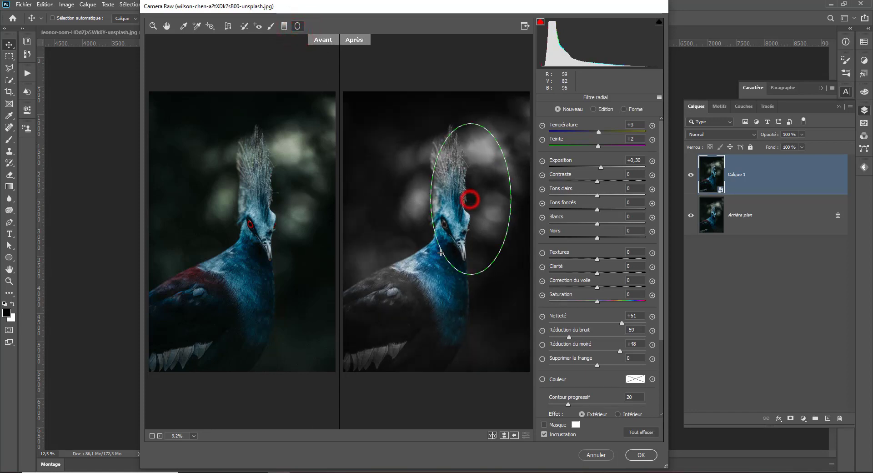
pyautogui.moveTo(471, 198); pyautogui.dragTo(443, 240)
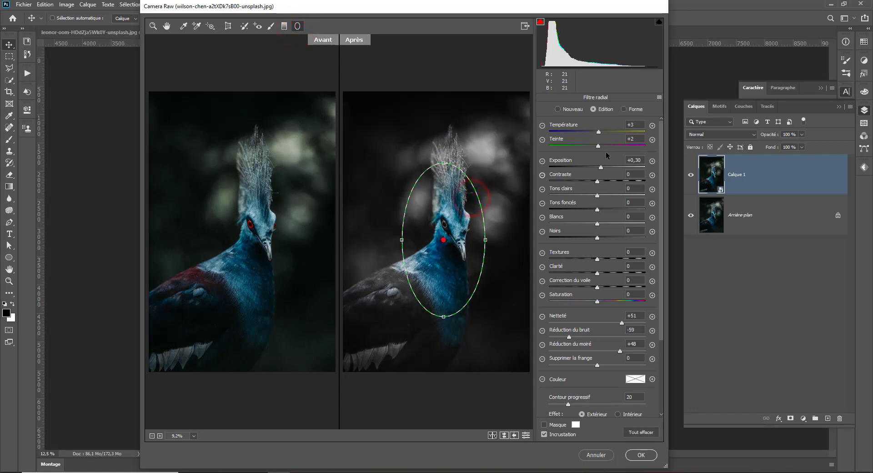
pyautogui.moveTo(601, 168); pyautogui.dragTo(604, 168)
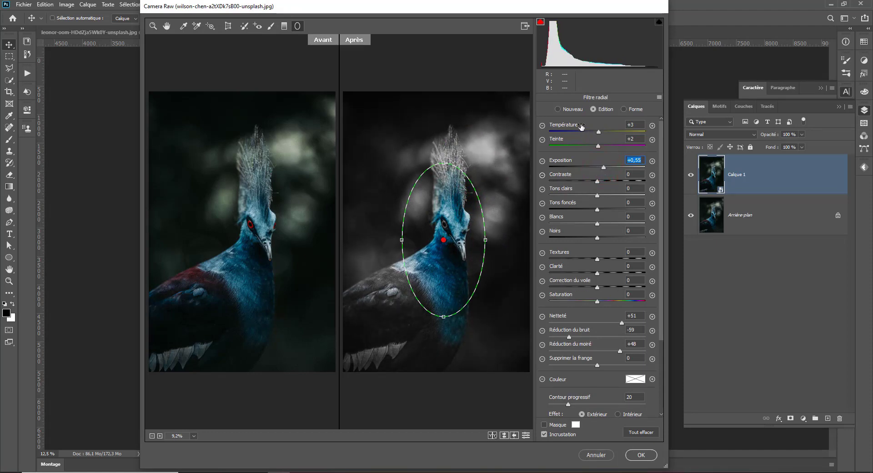
pyautogui.moveTo(598, 182); pyautogui.dragTo(613, 183)
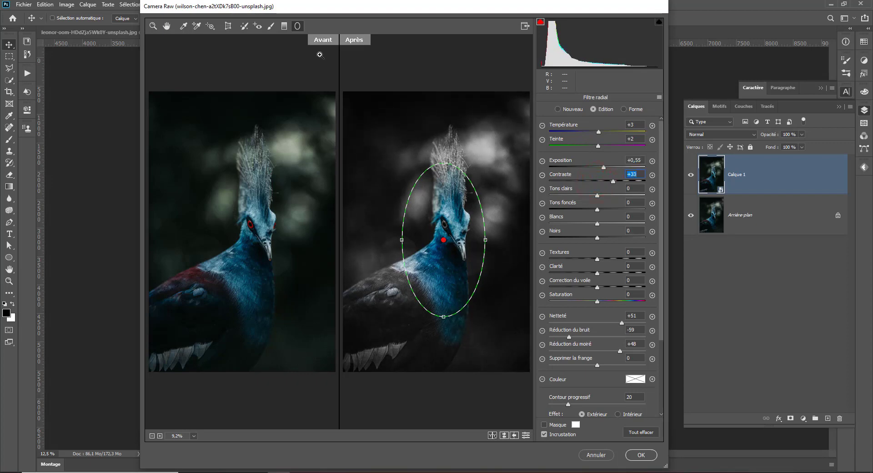
pyautogui.click(544, 435)
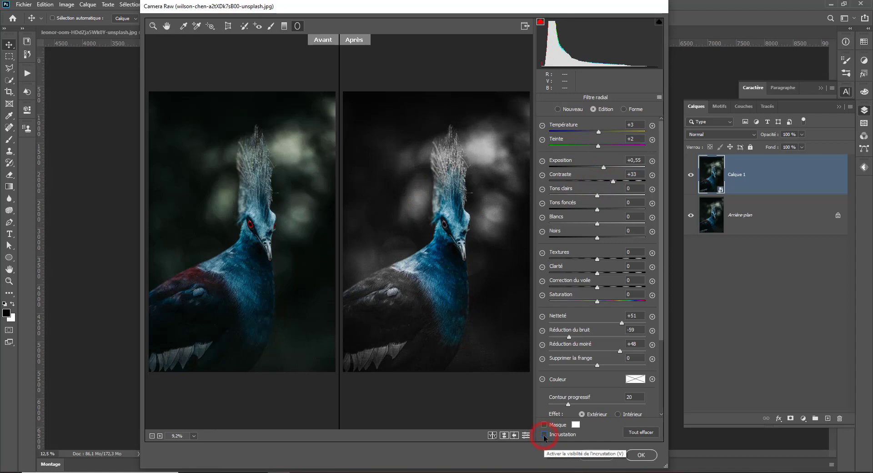
pyautogui.click(639, 457)
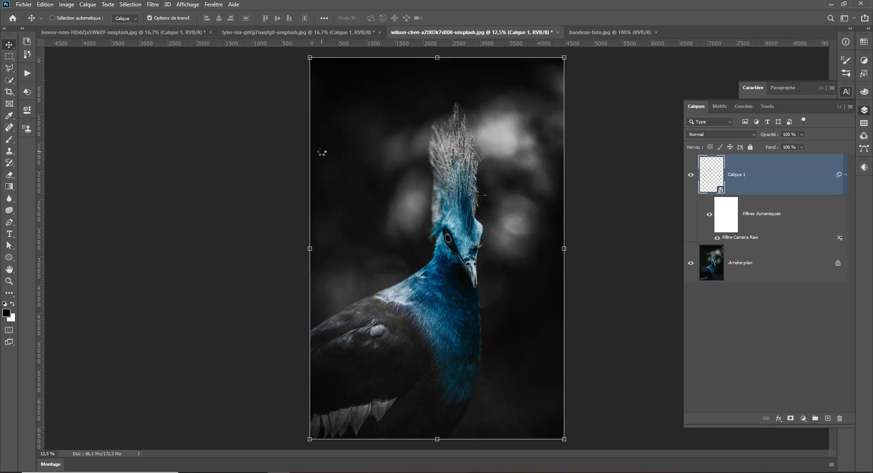
# - Save the document on the computer as a Photoshop file named Oiseau in the Image folder
pyautogui.hotkey('ctrl', 's')
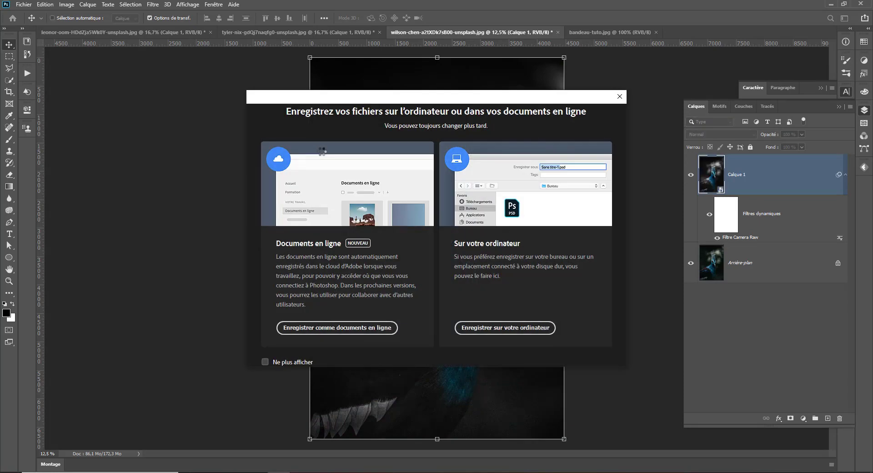
pyautogui.click(503, 328)
pyautogui.write('Oiseau')
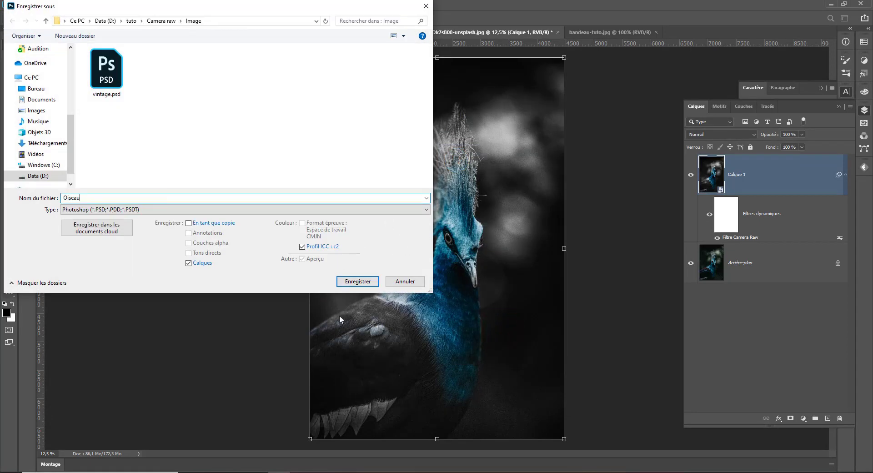
pyautogui.click(358, 281)
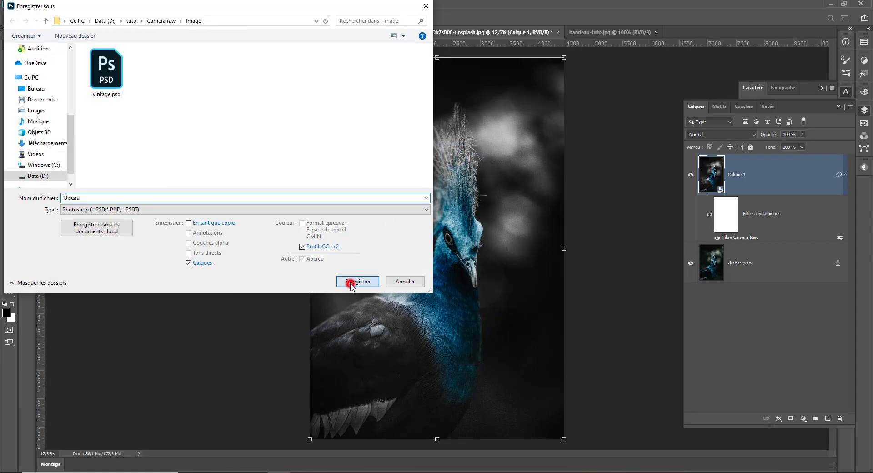